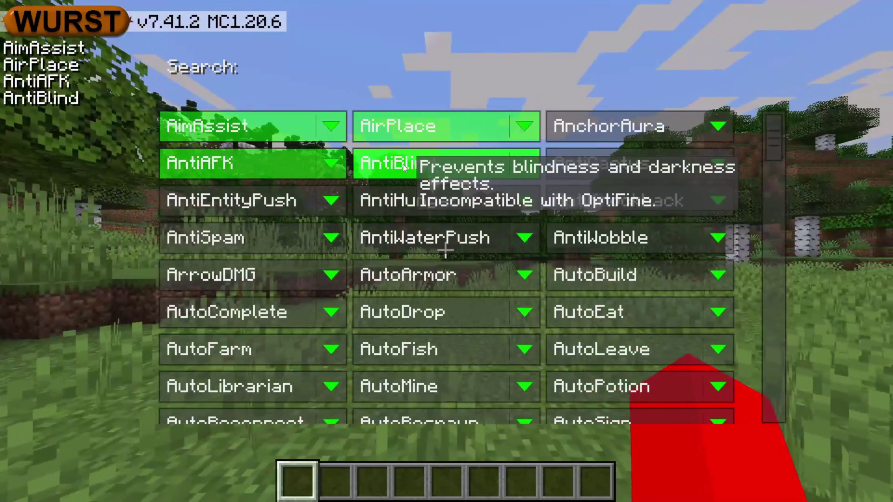
Toggle off the AntiBlind, AirPlace and AimAssist hacks in the Wurst ClickGUI.
{"action": "left_click", "coordinate": [404, 169]}
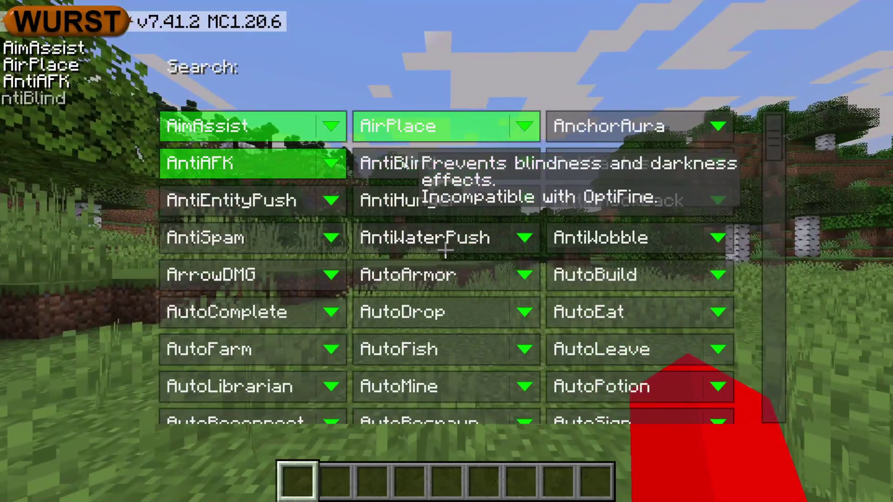
{"action": "left_click", "coordinate": [433, 126]}
{"action": "left_click", "coordinate": [261, 134]}
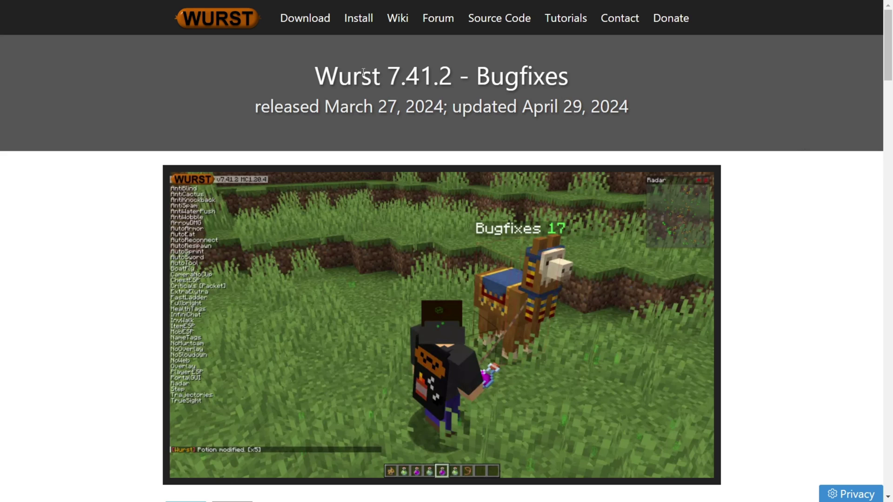
From the Downloads section, download Wurst Client v7.41.2 MC1.20.6 and Fabric API for 1.20.6.
{"action": "scroll", "coordinate": [523, 97], "scroll_direction": "down", "scroll_amount": 15}
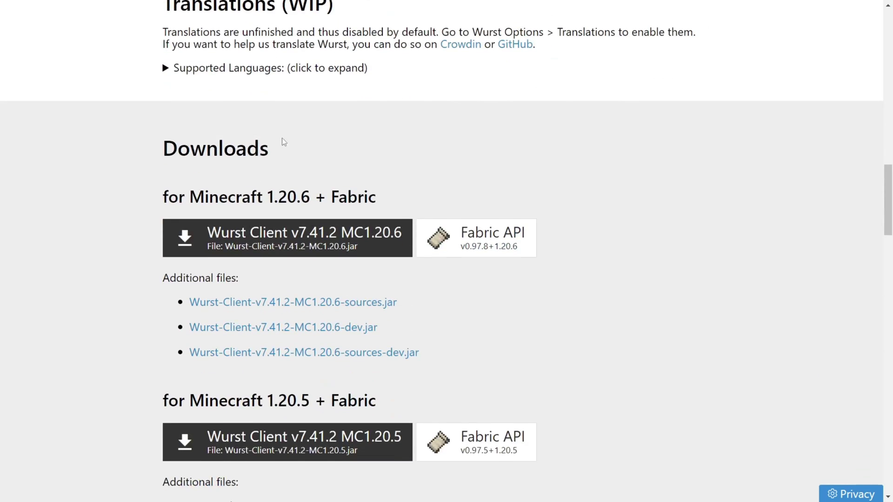
{"action": "left_click_drag", "start_coordinate": [283, 139], "coordinate": [132, 147]}
{"action": "left_click", "coordinate": [104, 156]}
{"action": "left_click_drag", "start_coordinate": [164, 199], "coordinate": [377, 187]}
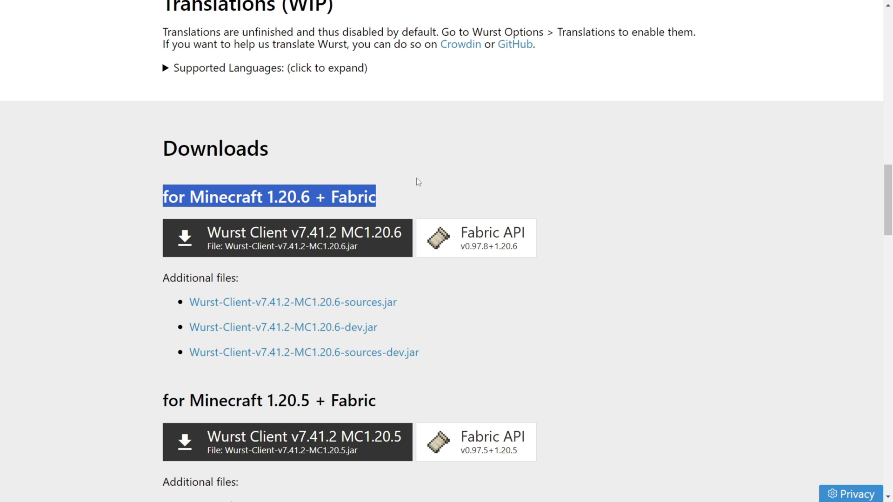
{"action": "left_click", "coordinate": [302, 198]}
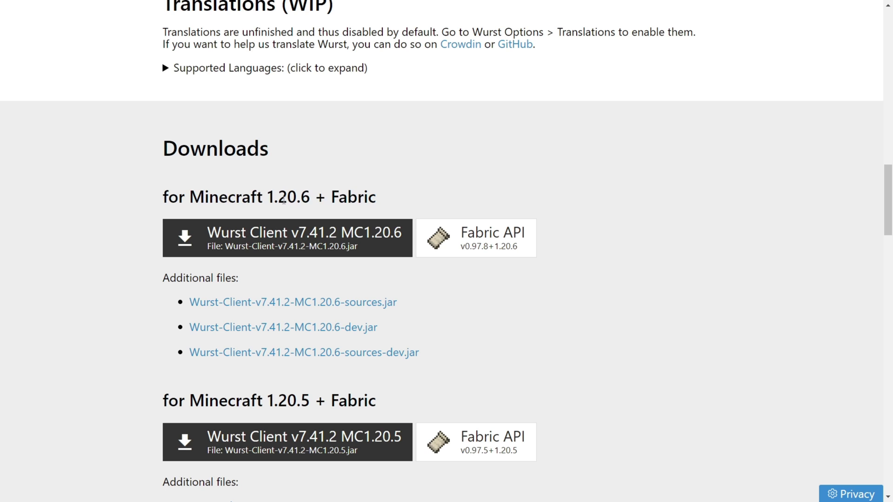
{"action": "left_click", "coordinate": [274, 240]}
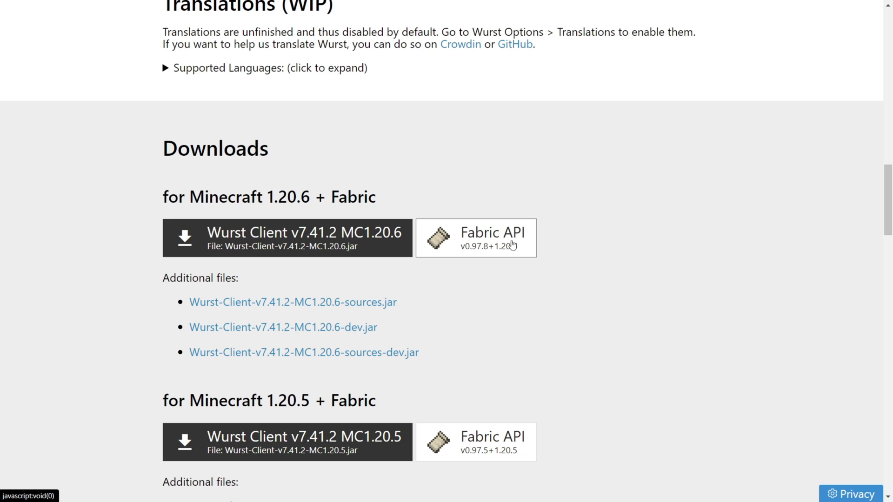
{"action": "left_click", "coordinate": [494, 247]}
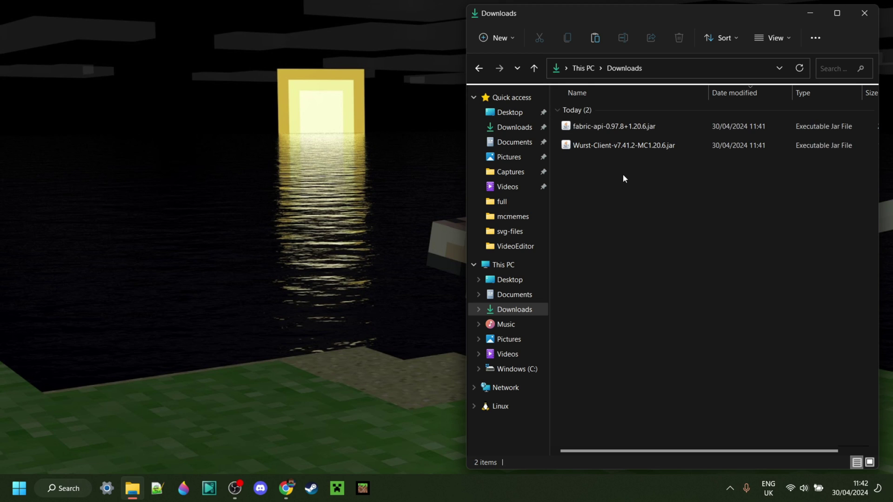
Open the .minecraft\mods folder via the %appdata% Run prompt.
{"action": "key", "text": "super+r"}
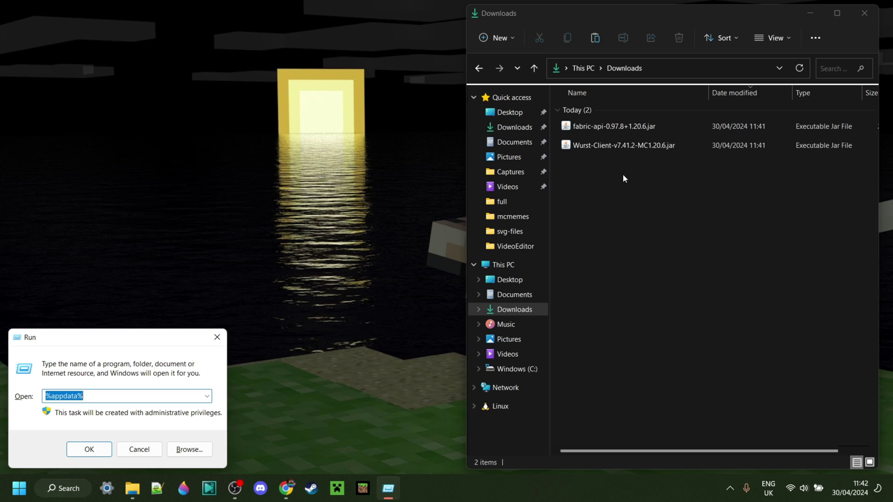
{"action": "type", "text": "%"}
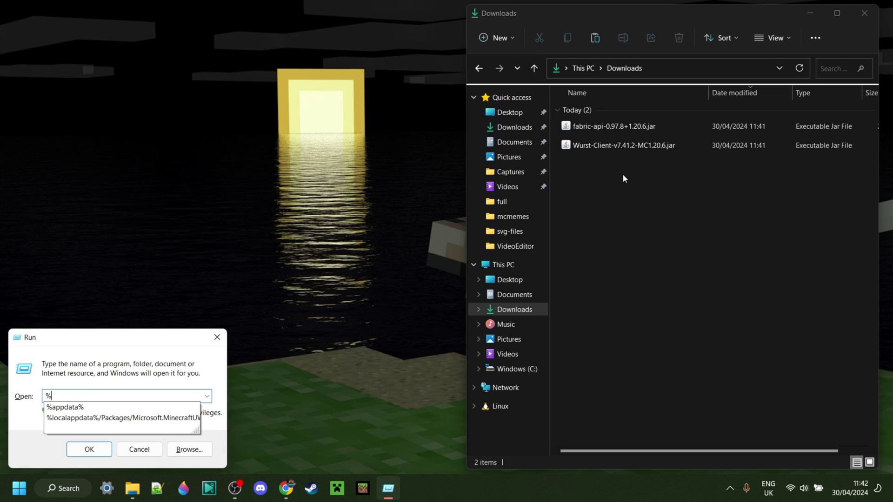
{"action": "type", "text": "appdata%"}
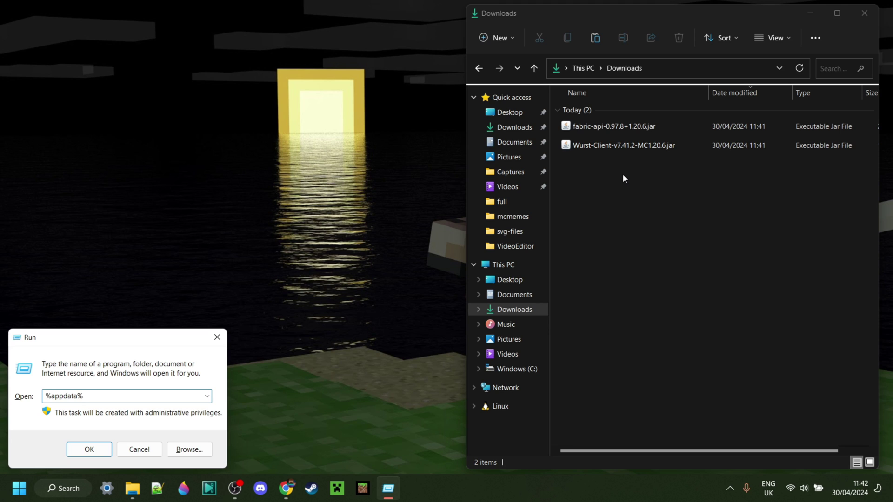
{"action": "key", "text": "Return"}
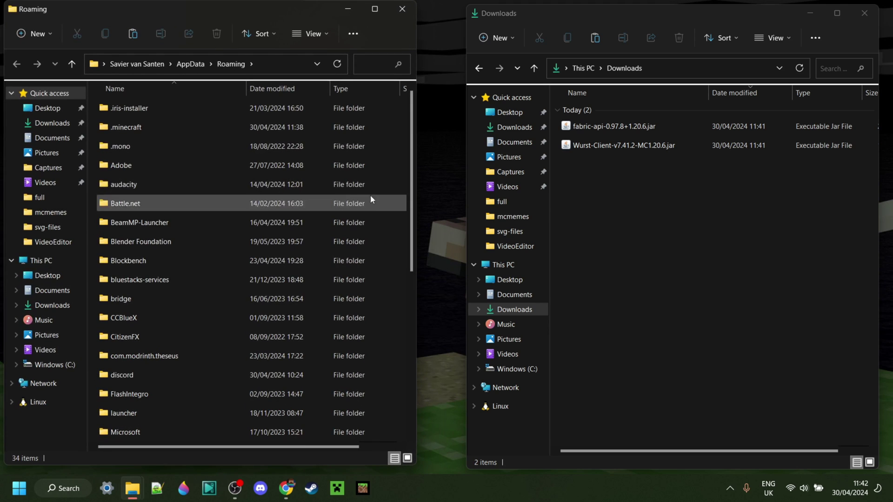
{"action": "left_click", "coordinate": [197, 65]}
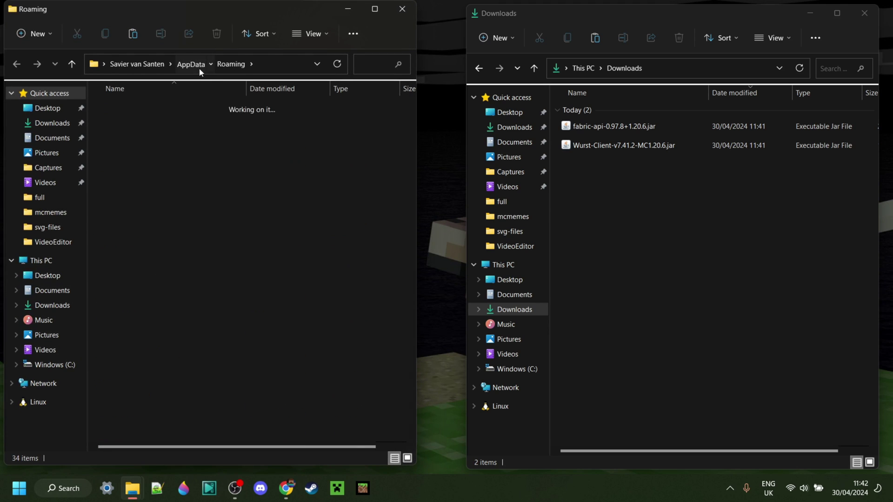
{"action": "left_click", "coordinate": [231, 172]}
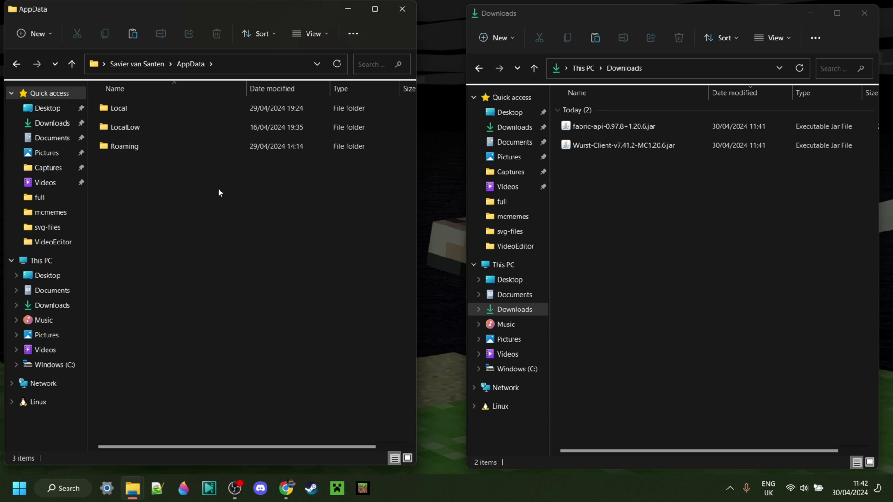
{"action": "double_click", "coordinate": [158, 149]}
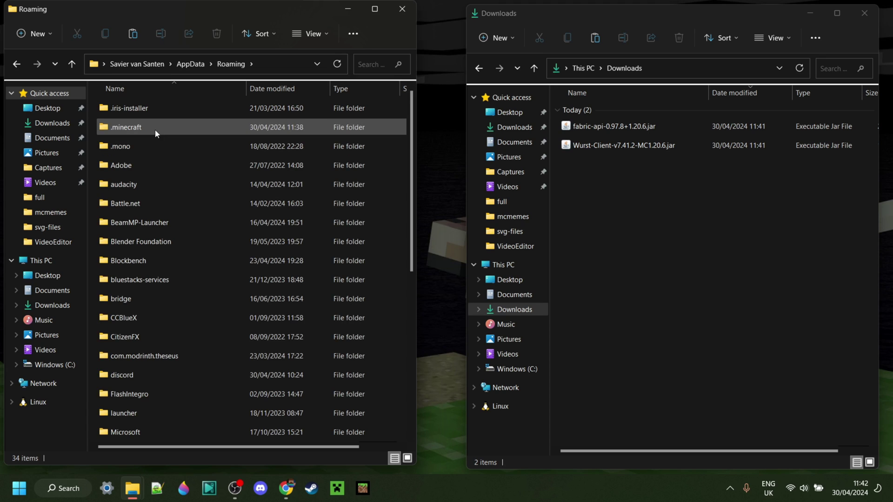
{"action": "double_click", "coordinate": [156, 131]}
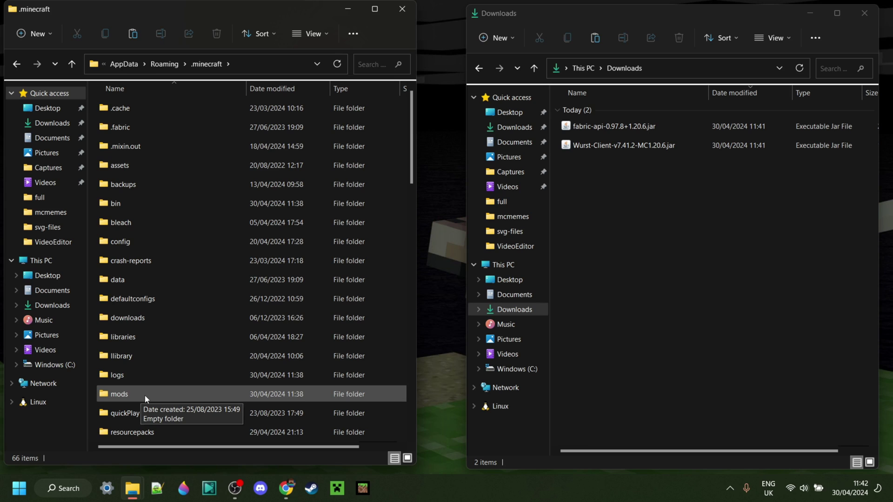
{"action": "double_click", "coordinate": [145, 395]}
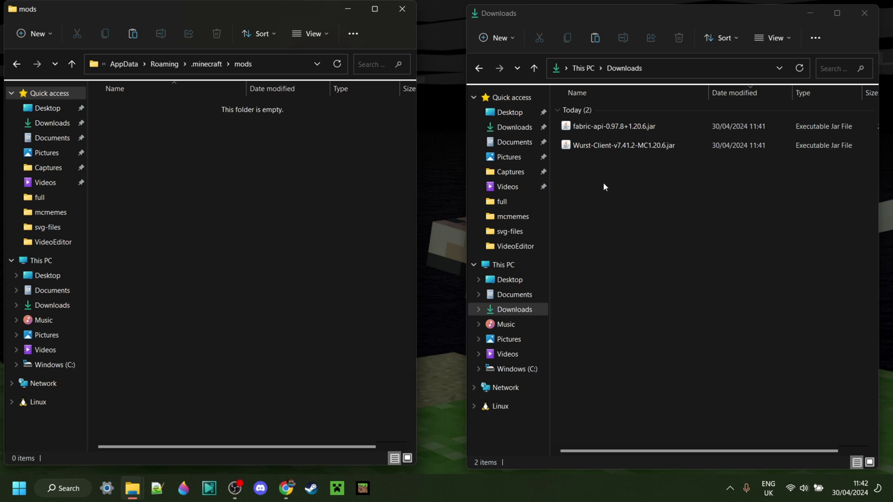
Move both jars from Downloads into mods, then close both Explorer windows.
{"action": "left_click_drag", "start_coordinate": [604, 183], "coordinate": [258, 143]}
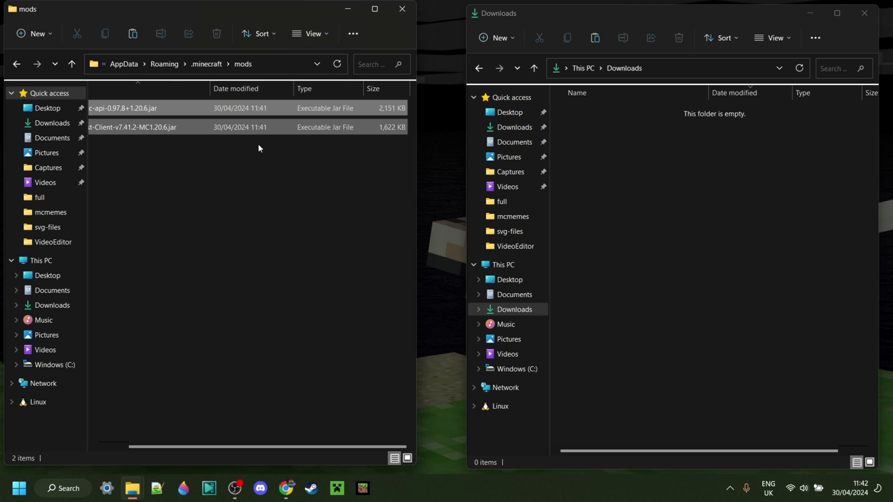
{"action": "left_click", "coordinate": [264, 164]}
{"action": "left_click_drag", "start_coordinate": [296, 449], "coordinate": [173, 449]}
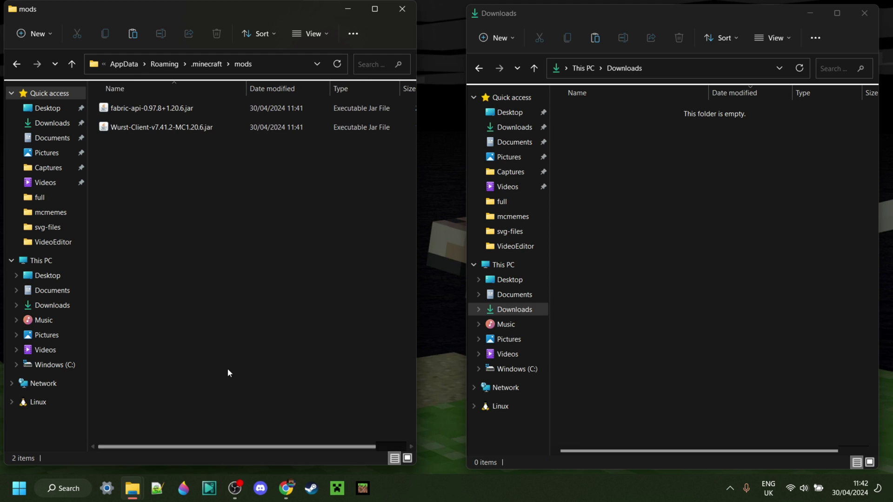
{"action": "left_click", "coordinate": [202, 64]}
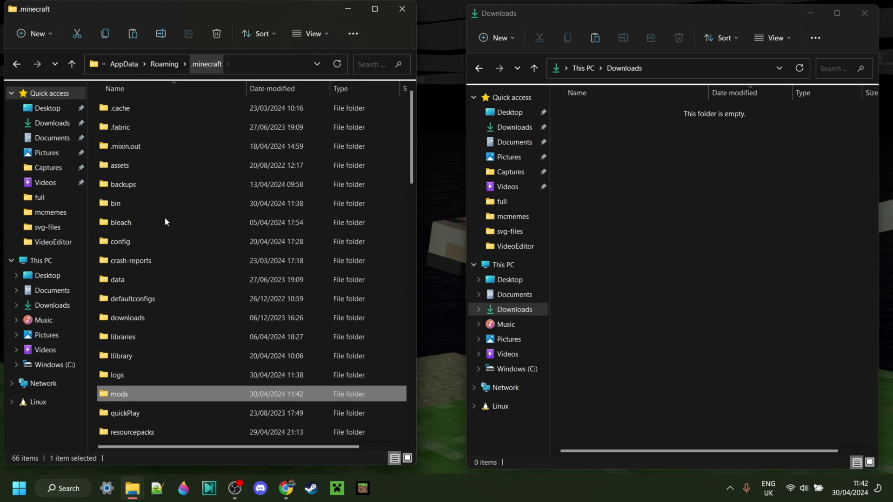
{"action": "right_click", "coordinate": [95, 395]}
{"action": "mouse_move", "coordinate": [216, 312]}
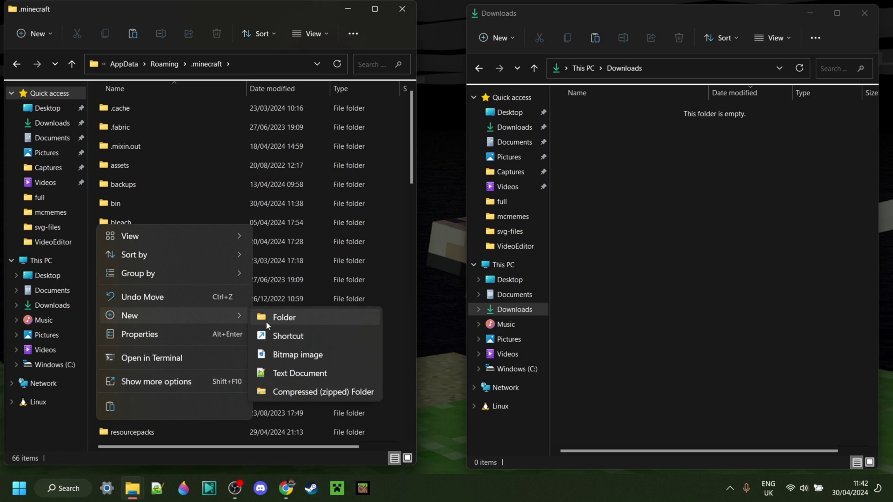
{"action": "left_click", "coordinate": [92, 366]}
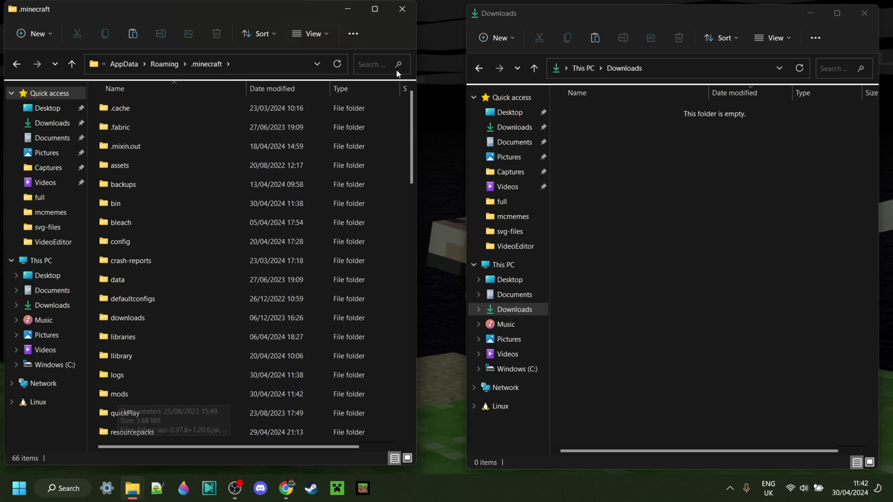
{"action": "left_click", "coordinate": [401, 10]}
{"action": "left_click", "coordinate": [861, 14]}
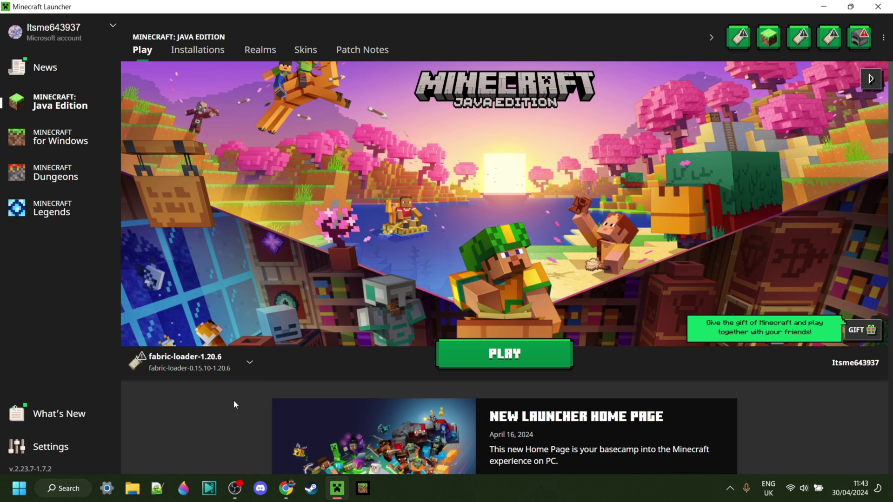
Launch Minecraft with the fabric-loader-1.20.6 installation selected.
{"action": "left_click", "coordinate": [203, 368]}
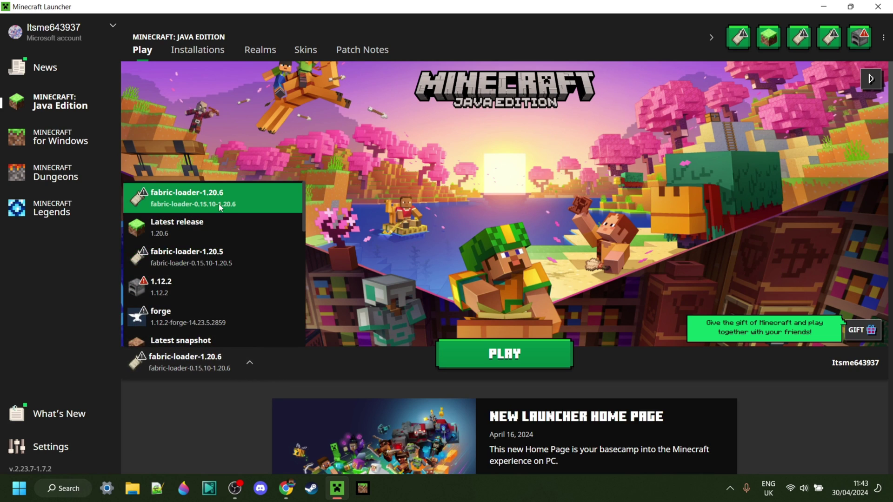
{"action": "left_click", "coordinate": [218, 204]}
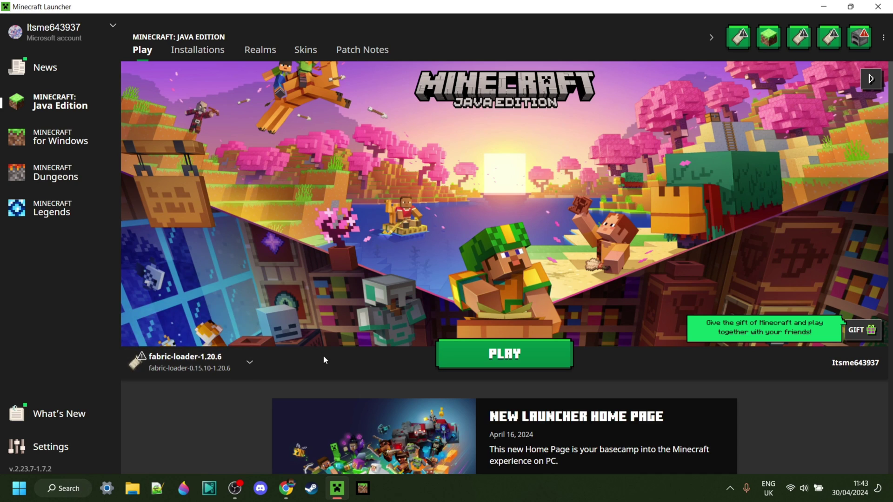
{"action": "left_click", "coordinate": [508, 356]}
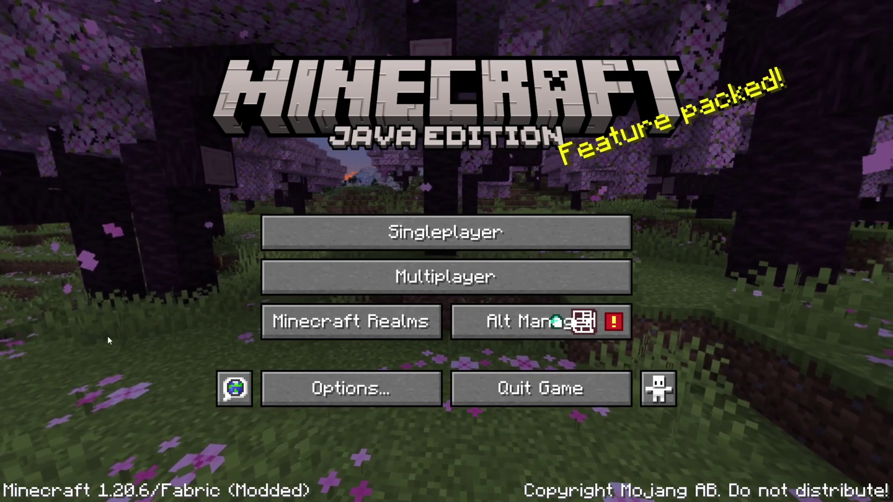
Enter Singleplayer and play the 1.20.5 world.
{"action": "left_click", "coordinate": [370, 240]}
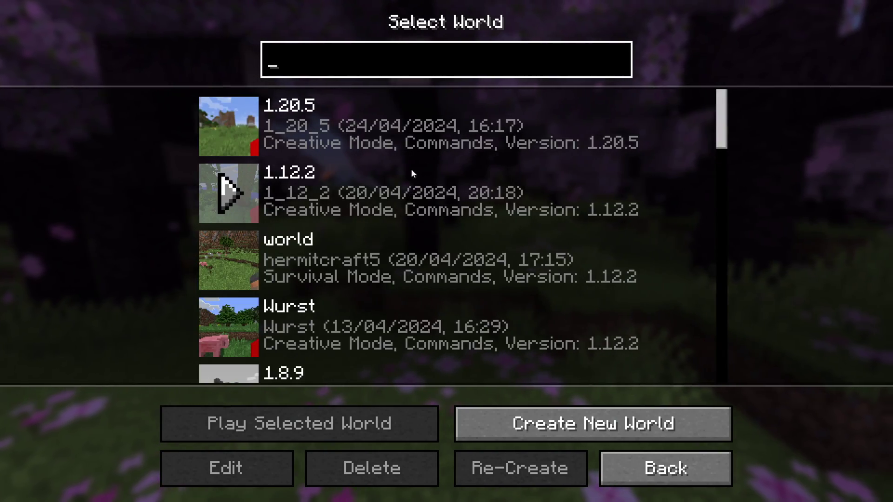
{"action": "left_click", "coordinate": [249, 134]}
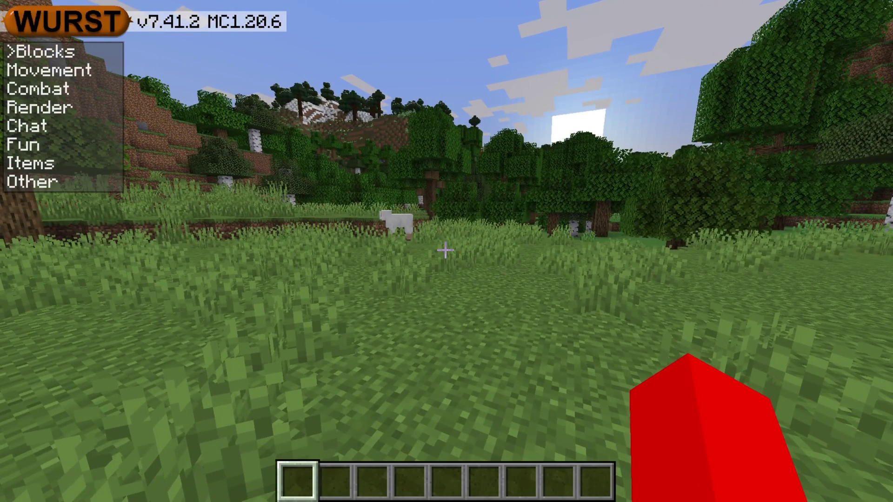
Open the Wurst Navigator screen listing all hacks alphabetically.
{"action": "key", "text": "v"}
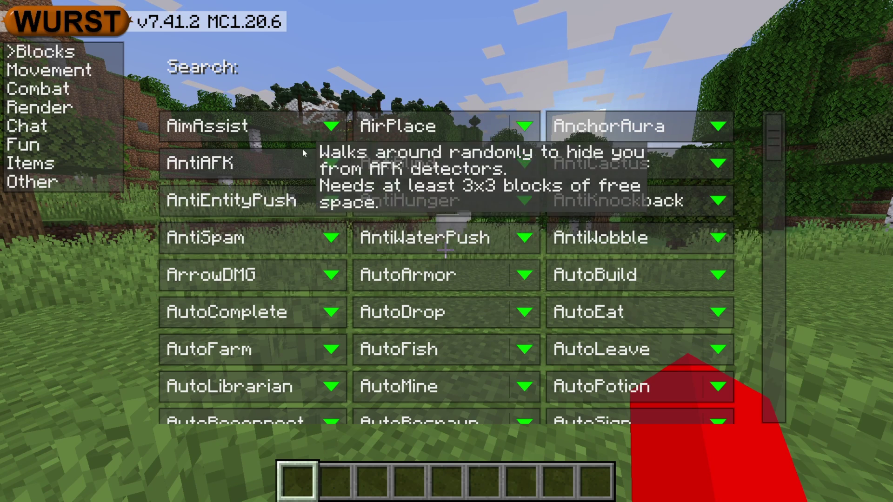
Toggle AimAssist, AirPlace, AntiAFK and AntiBlind off, then open AimAssist's settings page.
{"action": "left_click", "coordinate": [251, 128]}
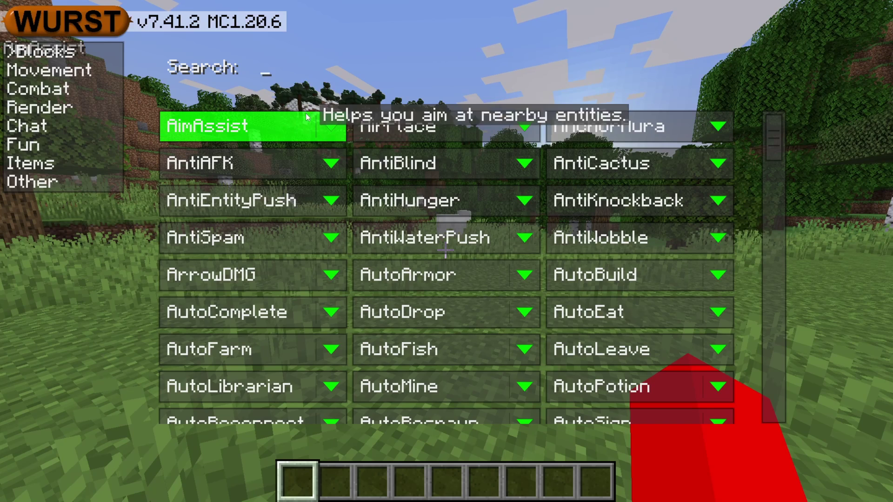
{"action": "left_click", "coordinate": [259, 129]}
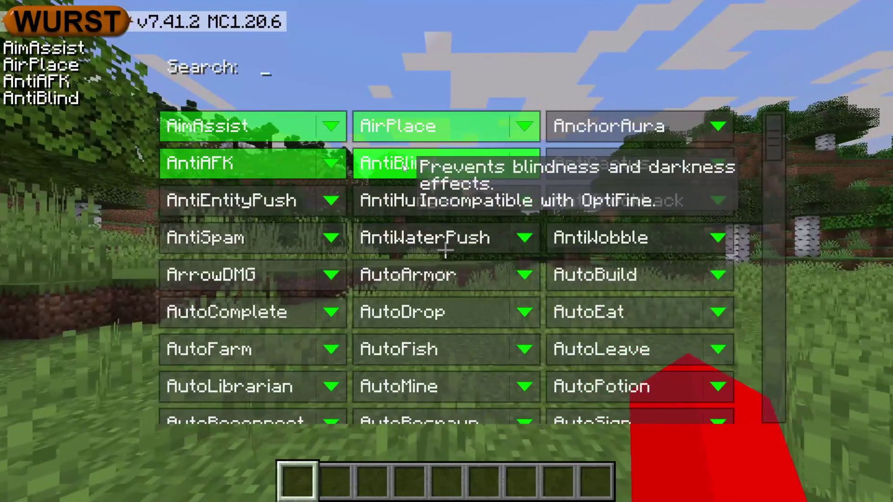
{"action": "left_click", "coordinate": [404, 168]}
{"action": "left_click", "coordinate": [412, 126]}
{"action": "left_click", "coordinate": [298, 127]}
{"action": "left_click", "coordinate": [247, 164]}
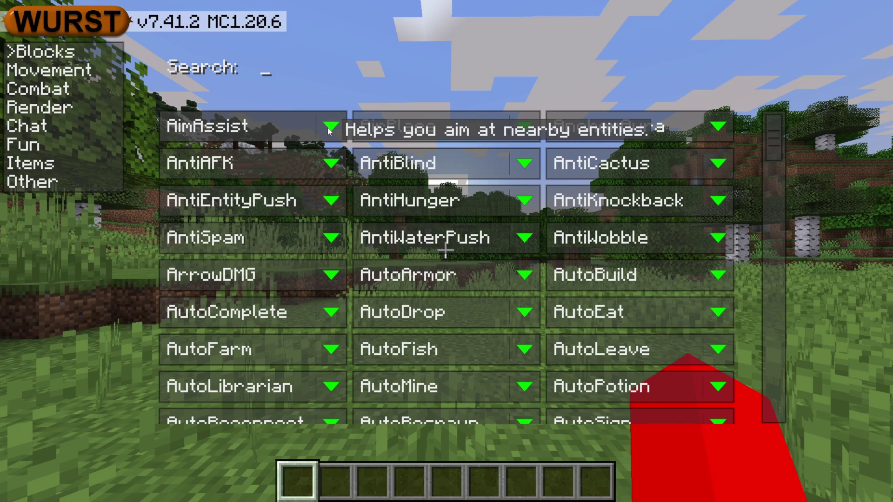
{"action": "left_click", "coordinate": [328, 125]}
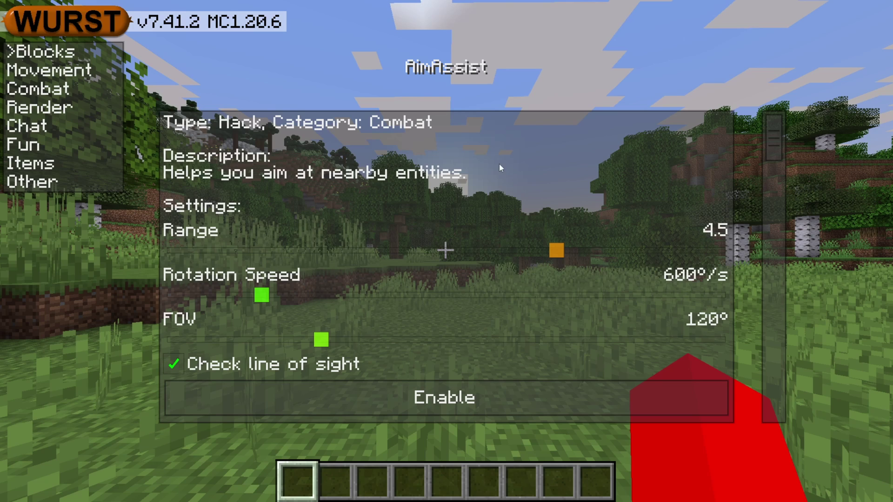
Scroll through AimAssist's settings and return to the feature grid.
{"action": "scroll", "coordinate": [371, 200], "scroll_direction": "down", "scroll_amount": 10}
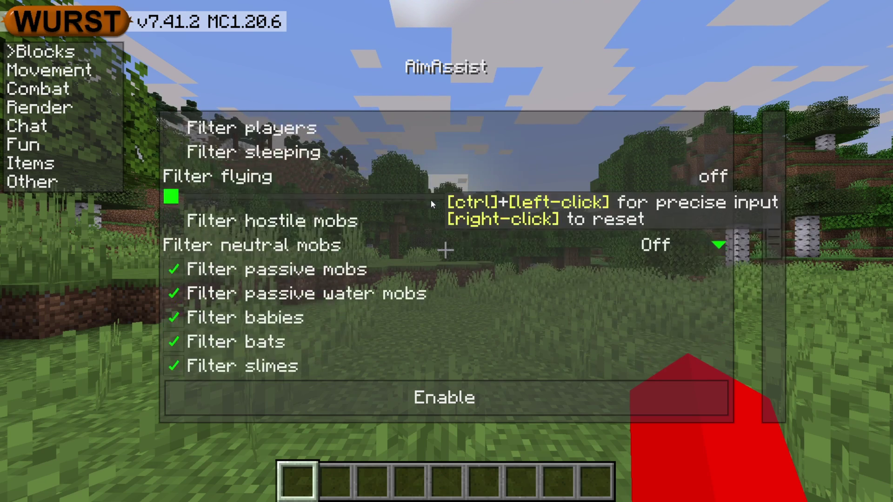
{"action": "scroll", "coordinate": [483, 232], "scroll_direction": "down", "scroll_amount": 5}
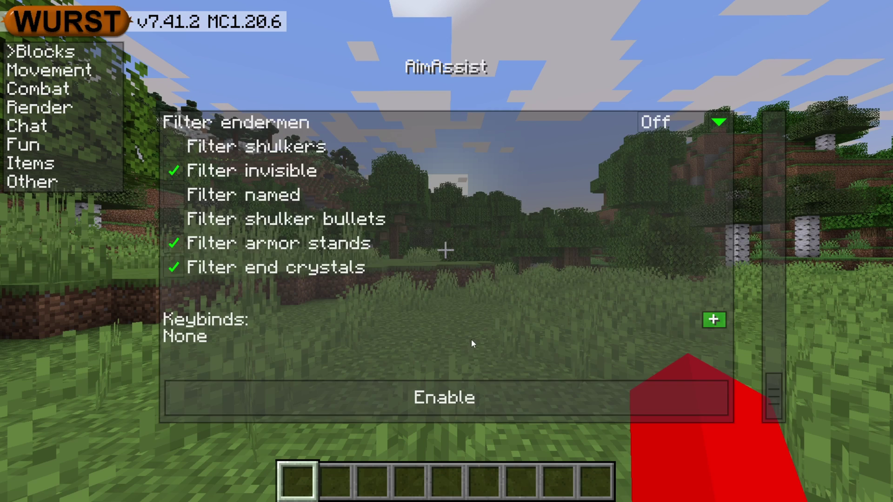
{"action": "key", "text": "Escape"}
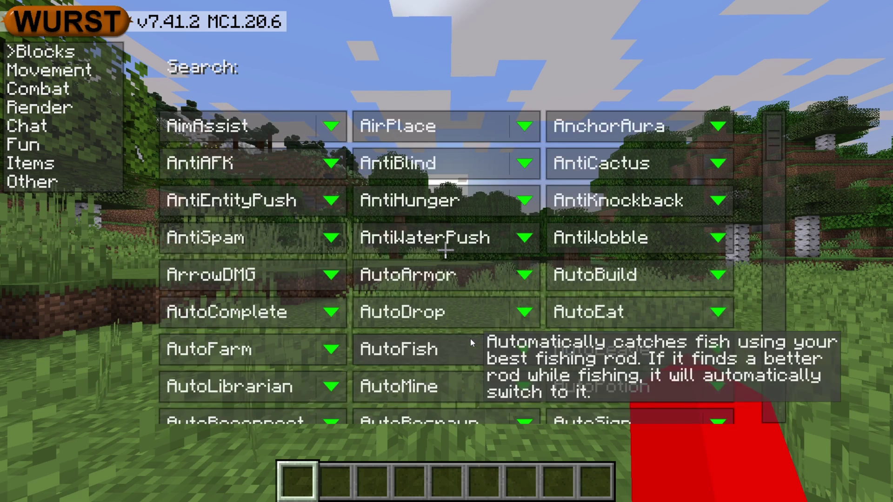
Toggle AirPlace on and off, view its Range 5.0 settings, and return to the grid.
{"action": "left_click", "coordinate": [487, 134]}
{"action": "left_click", "coordinate": [488, 130]}
{"action": "left_click", "coordinate": [524, 126]}
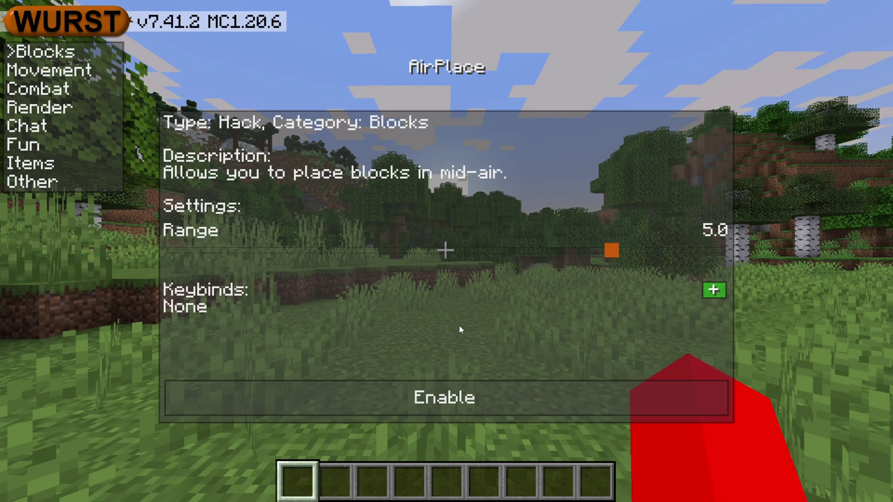
{"action": "key", "text": "Escape"}
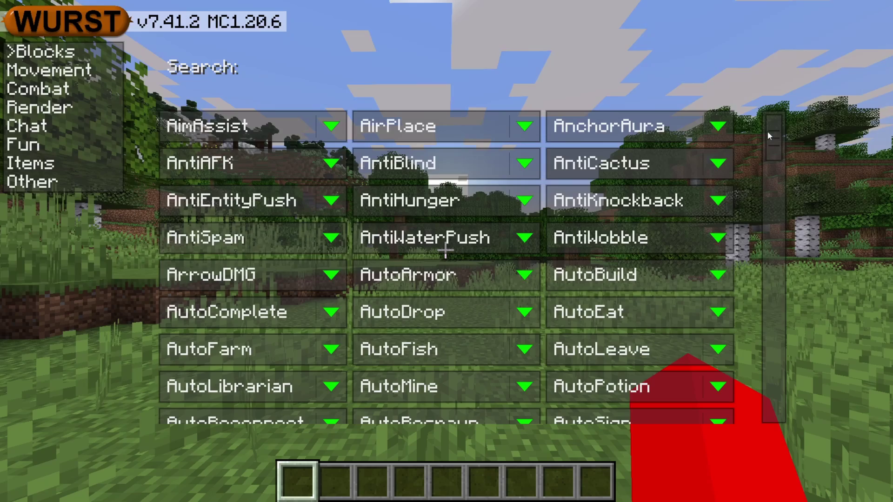
Set WurstLogo's Visibility to Only when outdated and exit back to the world.
{"action": "left_click_drag", "start_coordinate": [772, 131], "coordinate": [775, 403]}
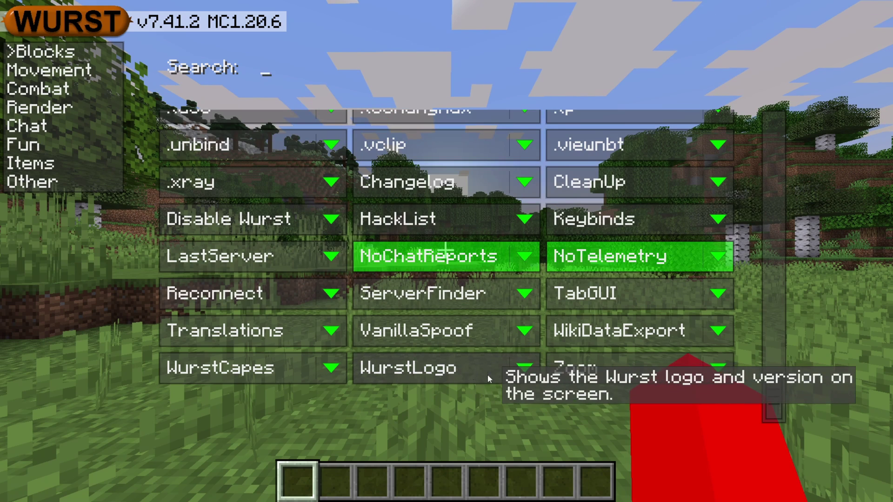
{"action": "left_click", "coordinate": [523, 366]}
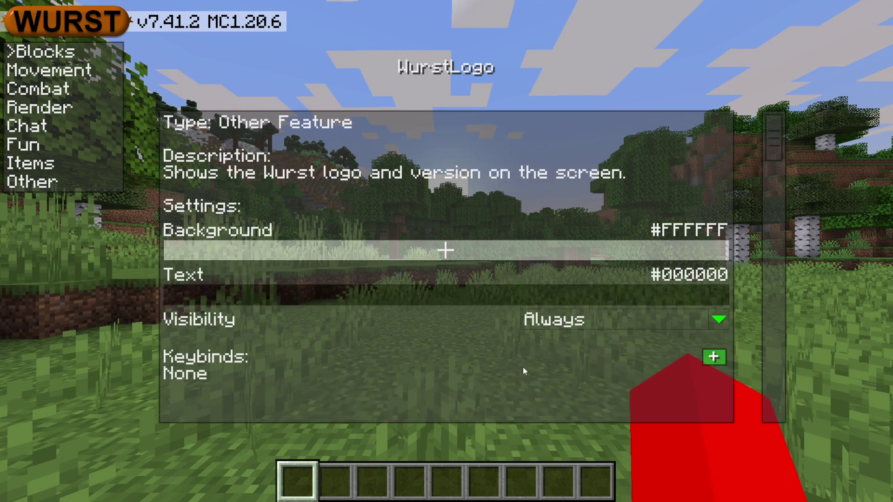
{"action": "left_click", "coordinate": [631, 325]}
{"action": "left_click", "coordinate": [625, 341]}
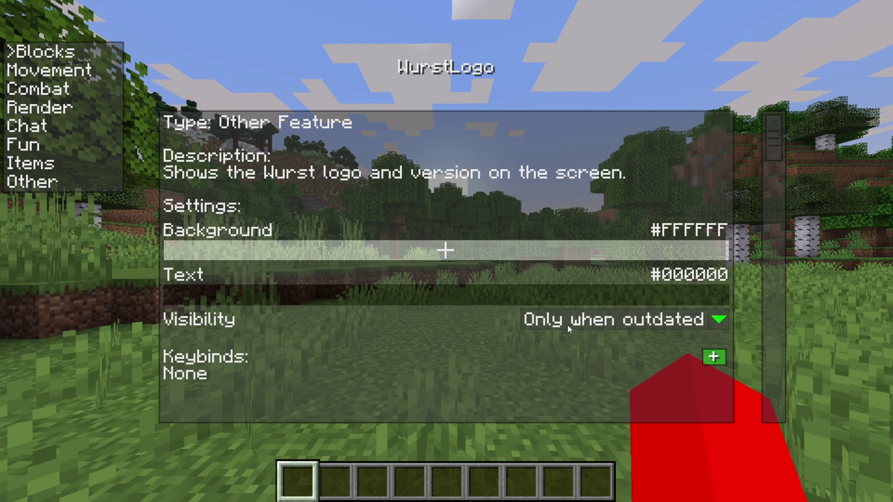
{"action": "key", "text": "Escape"}
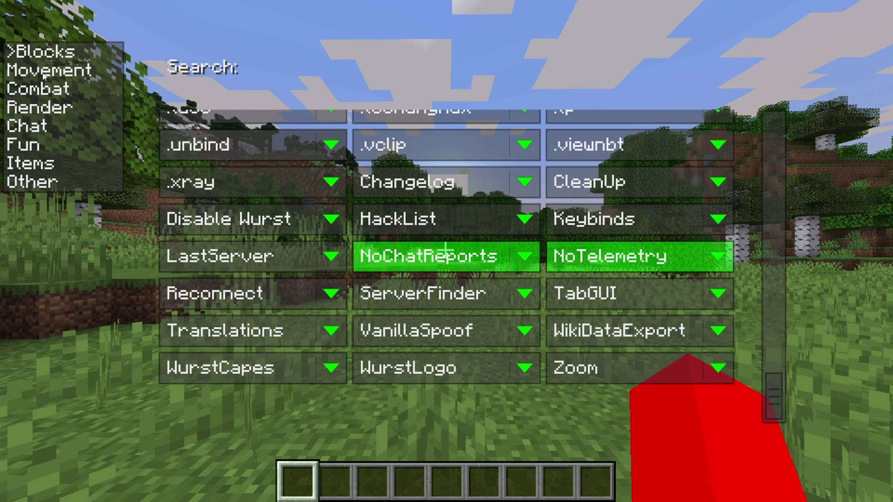
{"action": "key", "text": "Escape"}
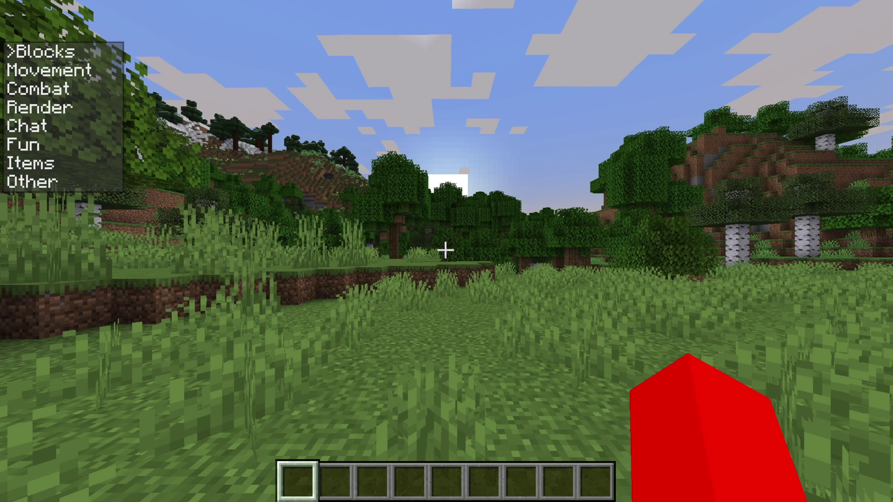
Browse the TabGUI's Blocks hacks, then open the Chat category's hack list.
{"action": "key", "text": "Right"}
{"action": "key", "text": "Down"}
{"action": "key", "text": "Down"}
{"action": "key", "text": "Down"}
{"action": "key", "text": "Down"}
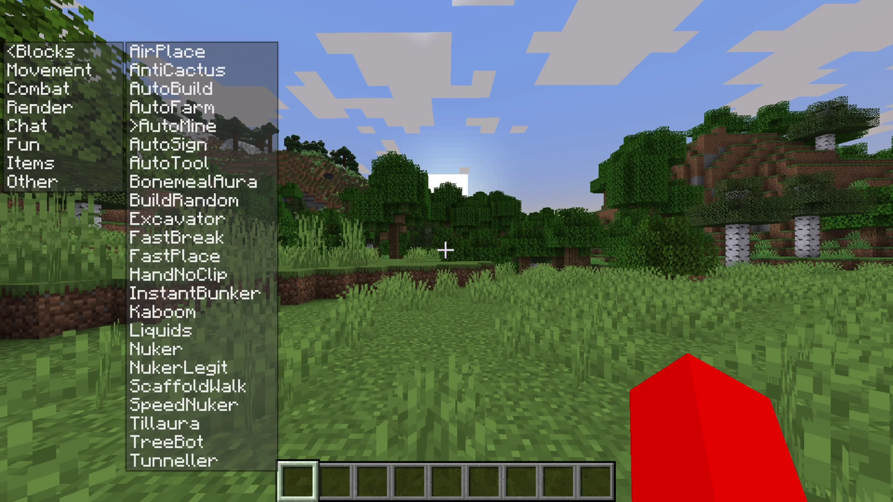
{"action": "key", "text": "Down"}
{"action": "key", "text": "Down"}
{"action": "key", "text": "Left"}
{"action": "key", "text": "Down"}
{"action": "key", "text": "Down"}
{"action": "key", "text": "Down"}
{"action": "key", "text": "Down"}
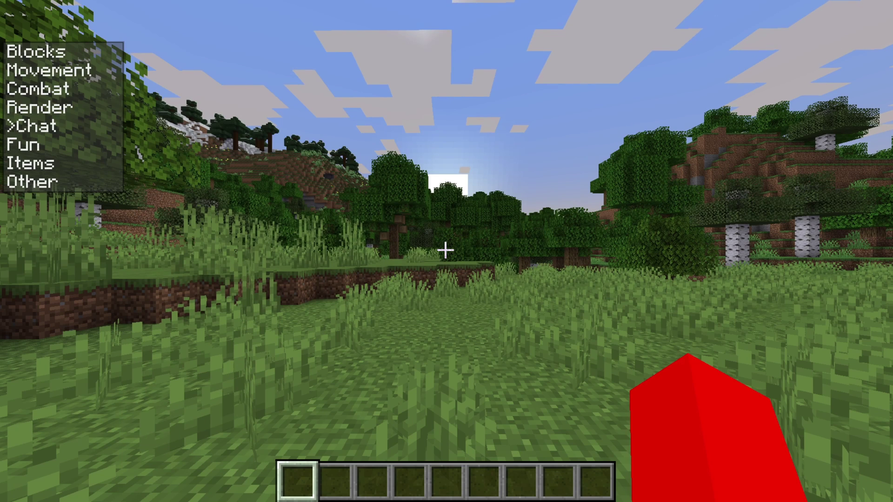
{"action": "key", "text": "Right"}
{"action": "key", "text": "Up"}
{"action": "key", "text": "Up"}
{"action": "key", "text": "Up"}
{"action": "key", "text": "Up"}
{"action": "key", "text": "Up"}
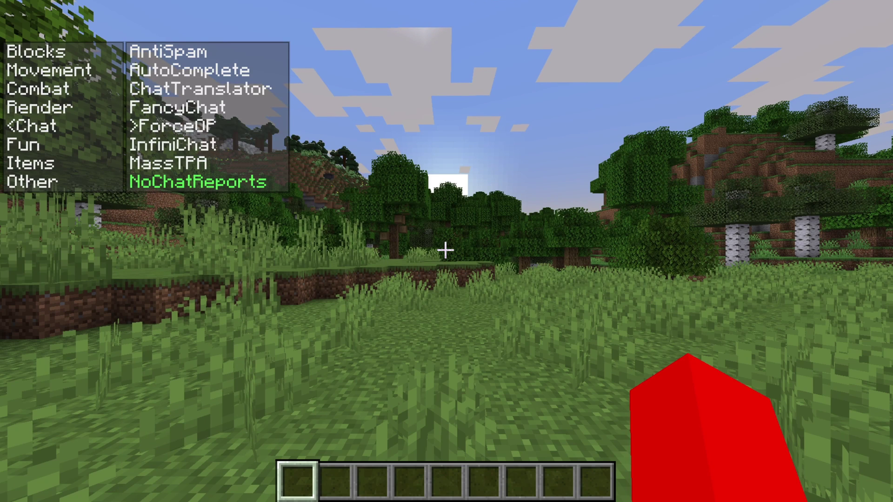
{"action": "key", "text": "Escape"}
{"action": "key", "text": "Escape"}
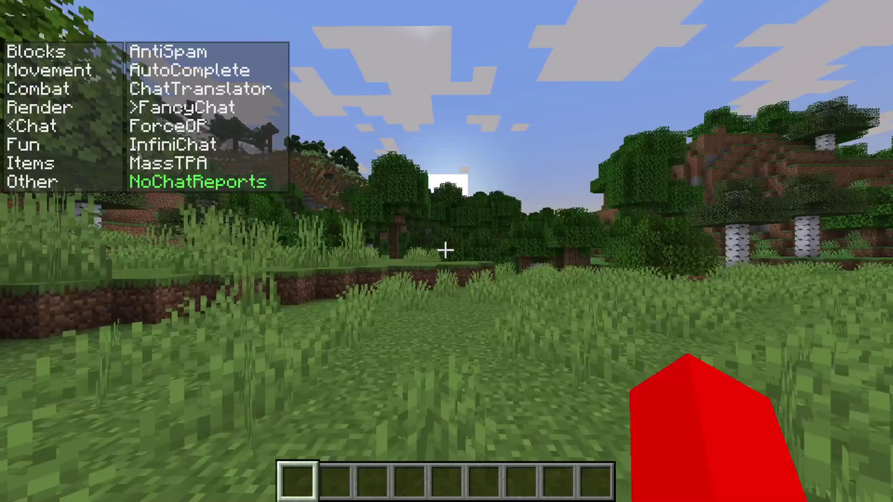
Set TabGUI's Status to Disabled in the Wurst Navigator, then close the Navigator.
{"action": "key", "text": "period"}
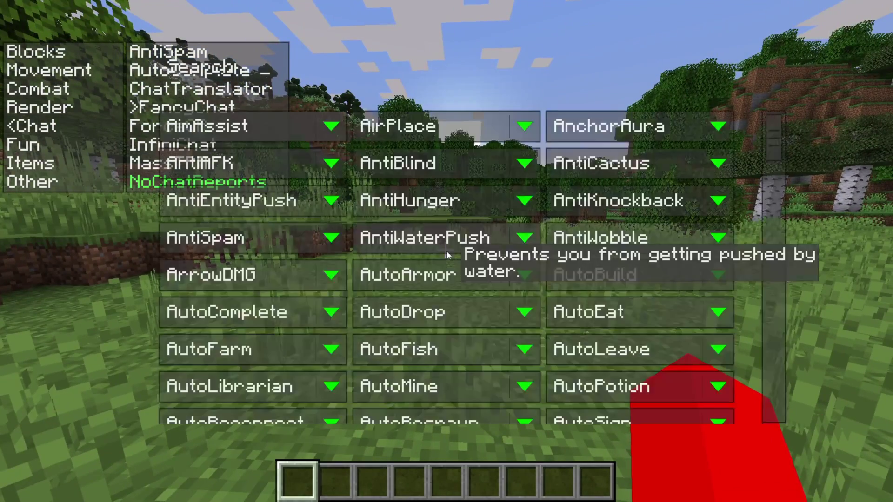
{"action": "left_click_drag", "start_coordinate": [773, 134], "coordinate": [773, 402]}
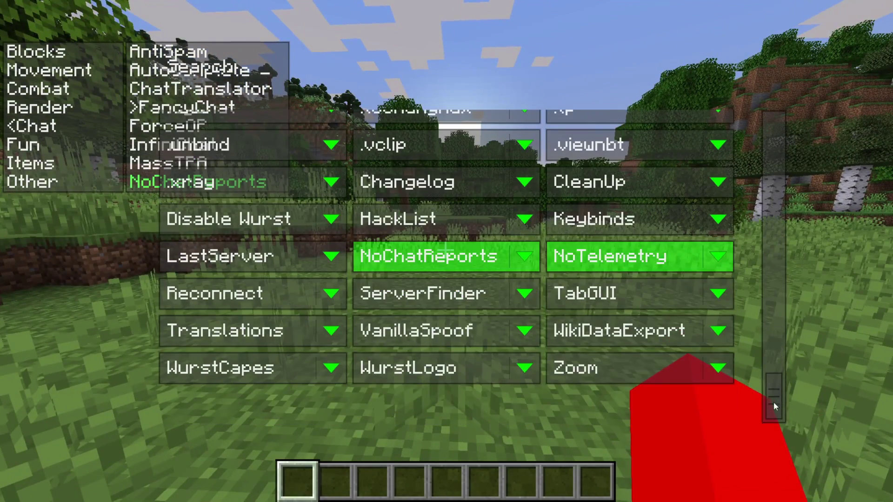
{"action": "left_click", "coordinate": [716, 298]}
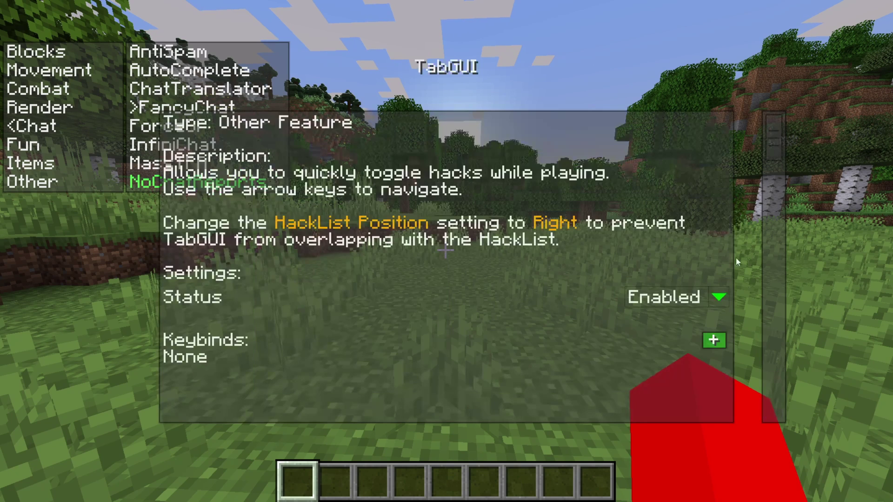
{"action": "left_click", "coordinate": [670, 300]}
{"action": "left_click", "coordinate": [673, 318]}
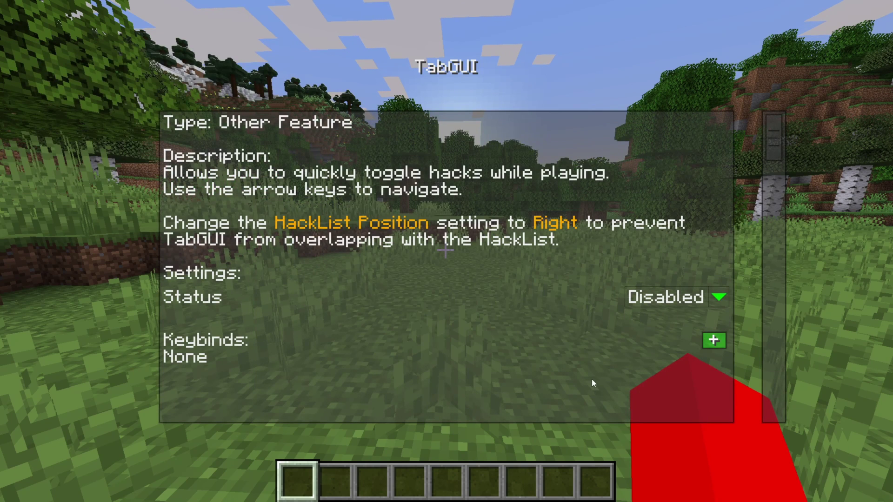
{"action": "key", "text": "Escape"}
{"action": "key", "text": "Escape"}
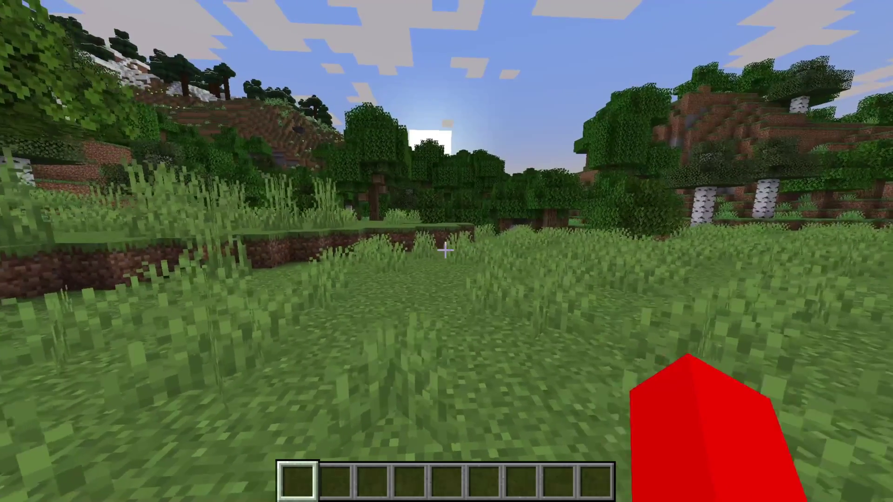
Open the full description of the .bind command in the Wurst Navigator.
{"action": "key", "text": "period"}
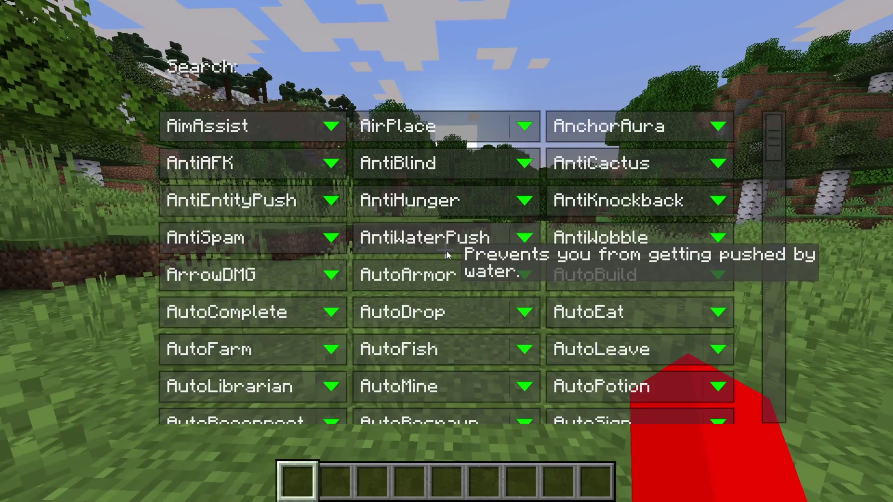
{"action": "scroll", "coordinate": [446, 251], "scroll_direction": "down", "scroll_amount": 10}
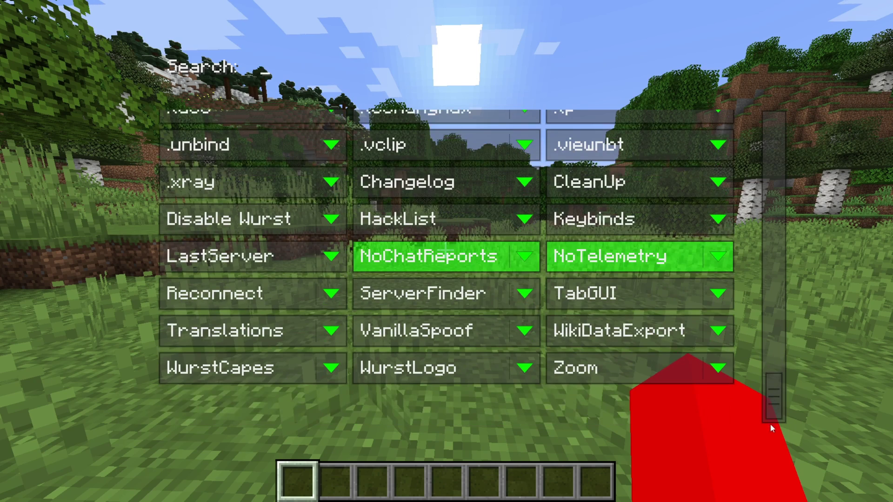
{"action": "scroll", "coordinate": [776, 405], "scroll_direction": "up", "scroll_amount": 6}
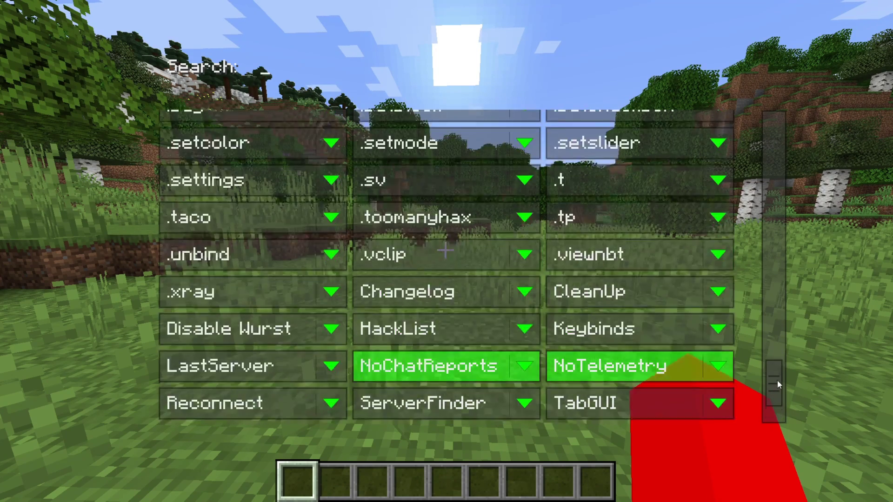
{"action": "mouse_move", "coordinate": [475, 154]}
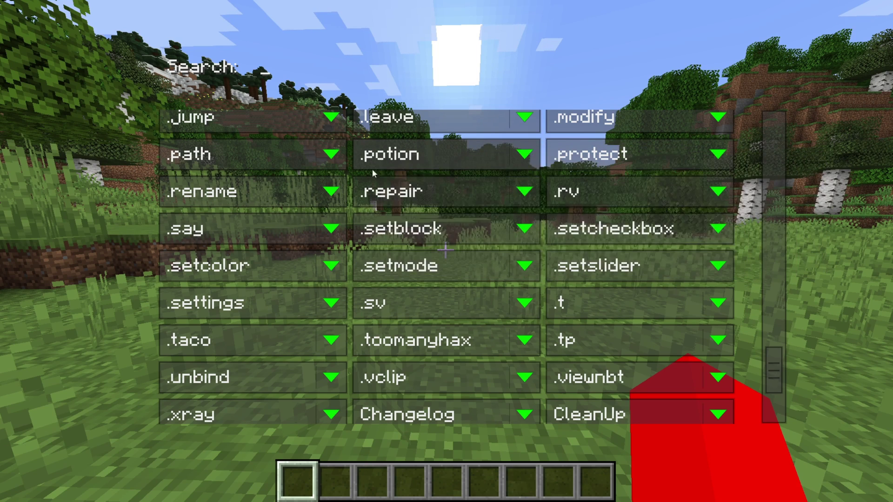
{"action": "left_click_drag", "start_coordinate": [766, 370], "coordinate": [780, 326]}
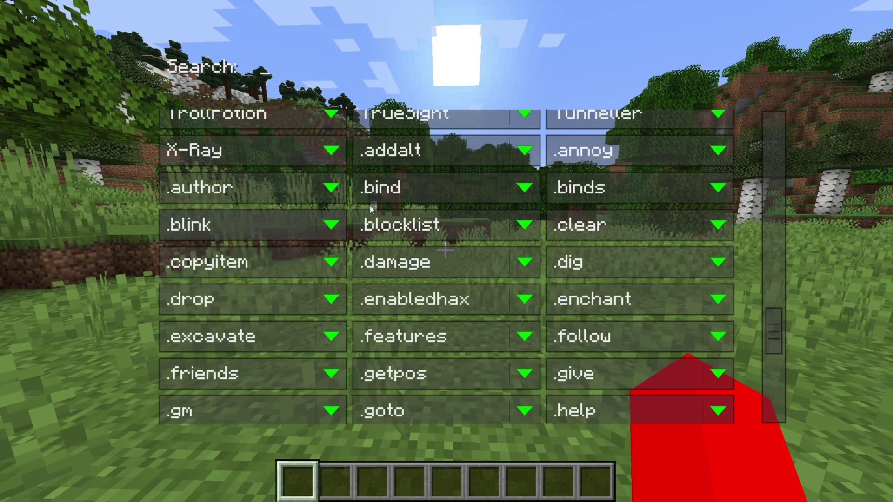
{"action": "left_click", "coordinate": [524, 186]}
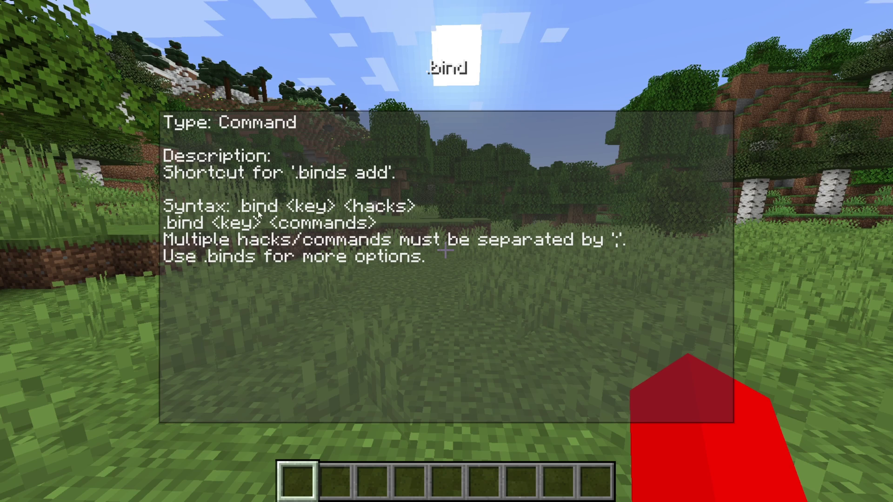
Close the .bind help and Navigator, then open an empty chat line.
{"action": "key", "text": "Escape"}
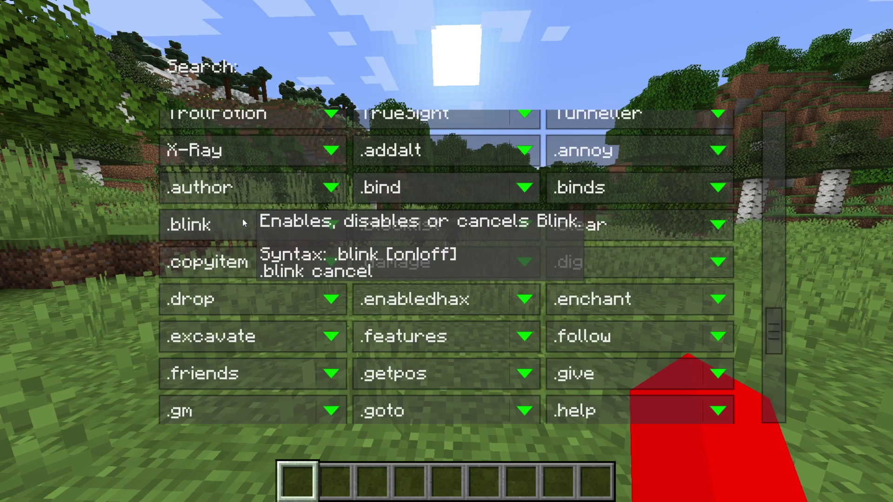
{"action": "key", "text": "Escape"}
{"action": "key", "text": "t"}
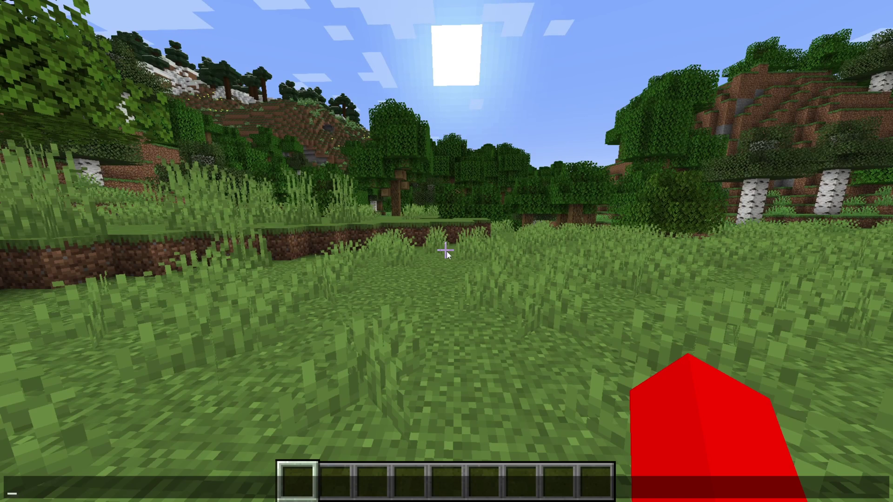
Run .help in chat to list Wurst's 51 commands.
{"action": "type", "text": "/give"}
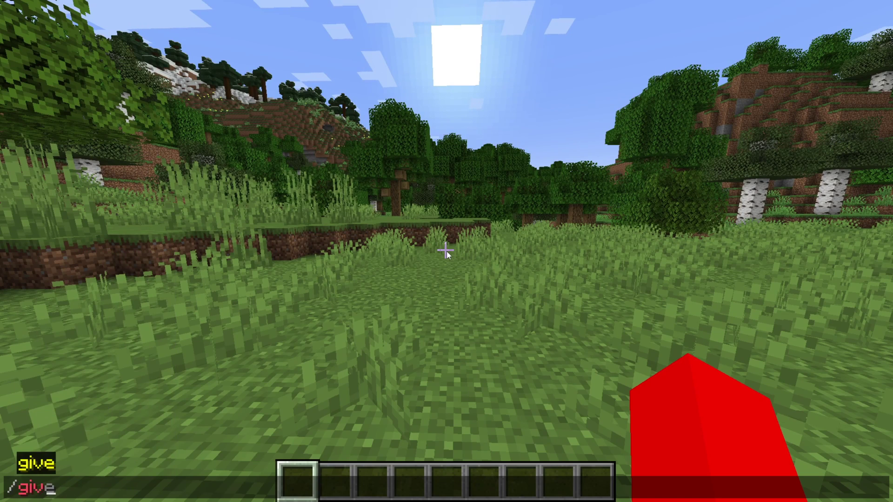
{"action": "key", "text": "BackSpace"}
{"action": "key", "text": "BackSpace"}
{"action": "key", "text": "BackSpace"}
{"action": "key", "text": "BackSpace"}
{"action": "key", "text": "BackSpace"}
{"action": "type", "text": ".b"}
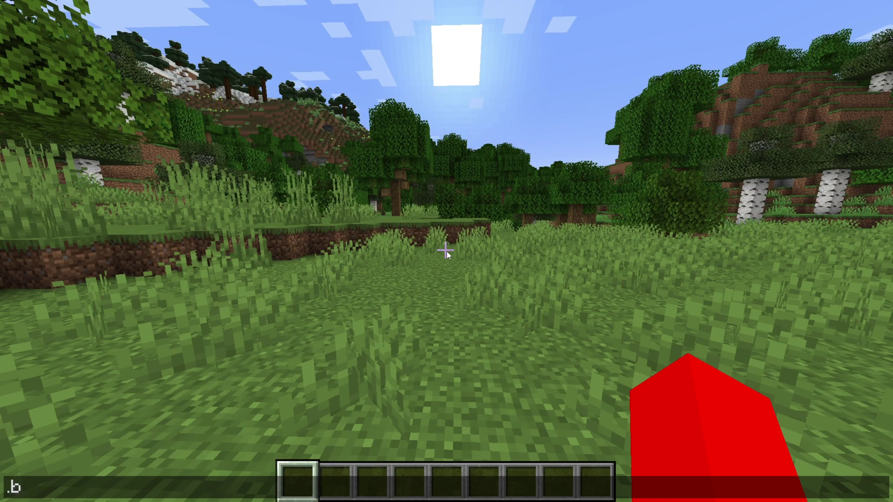
{"action": "type", "text": "ind"}
{"action": "key", "text": "BackSpace"}
{"action": "key", "text": "BackSpace"}
{"action": "key", "text": "BackSpace"}
{"action": "key", "text": "BackSpace"}
{"action": "key", "text": "BackSpace"}
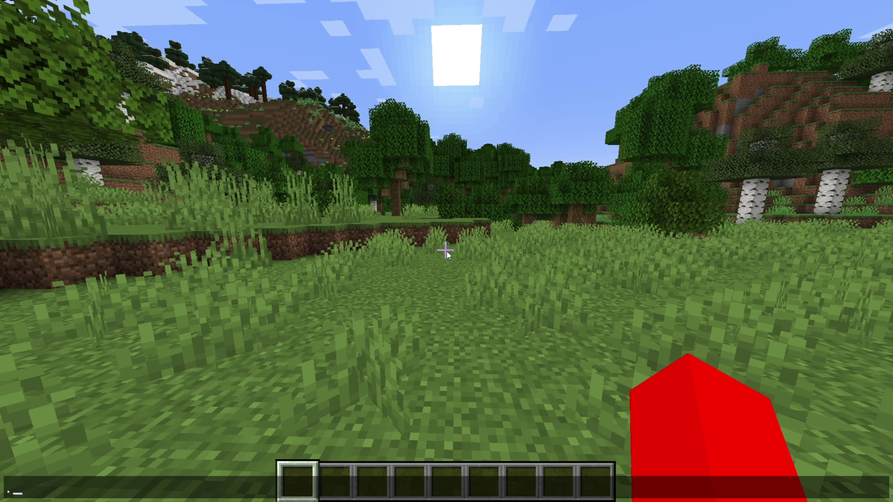
{"action": "type", "text": "help"}
{"action": "key", "text": "Return"}
Run .binds in chat to show its usage help.
{"action": "key", "text": "t"}
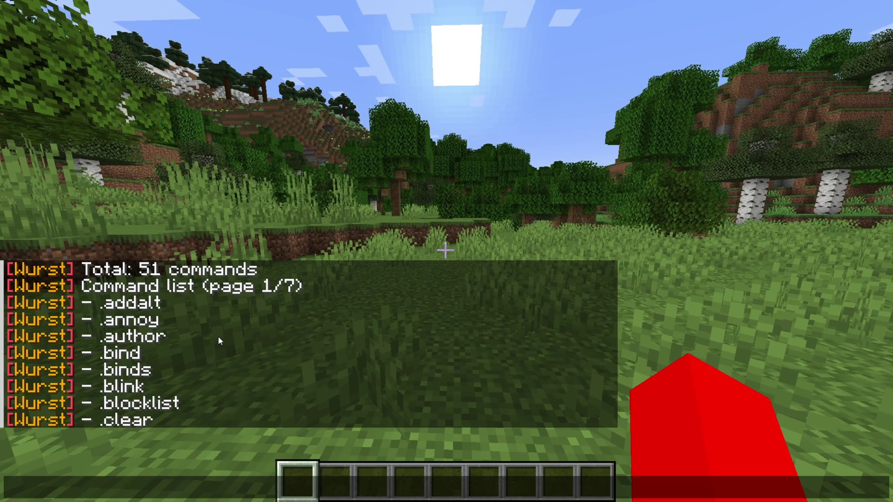
{"action": "type", "text": "."}
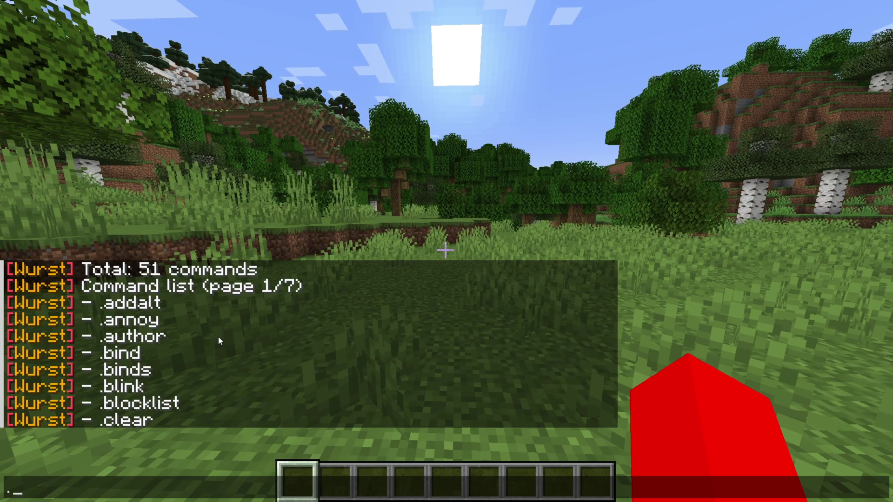
{"action": "type", "text": "binds"}
{"action": "key", "text": "Return"}
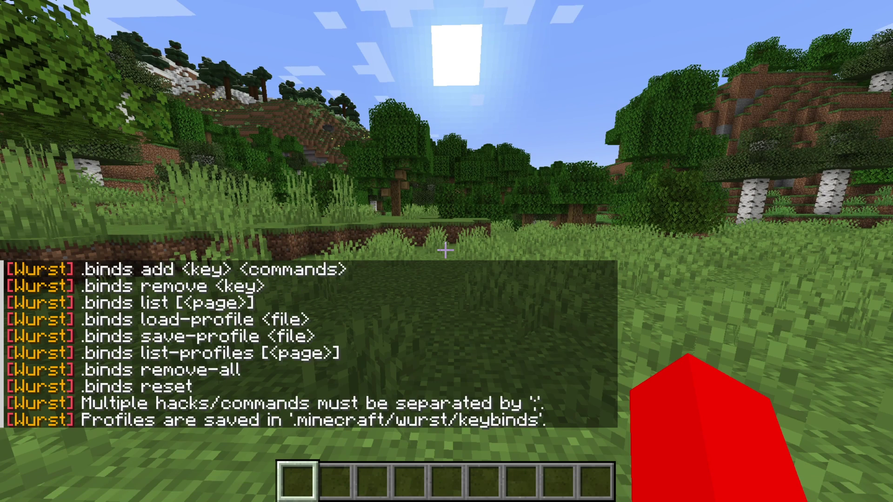
Review the chat history, browse the feature list to .give, then bring up the Game Menu.
{"action": "key", "text": "t"}
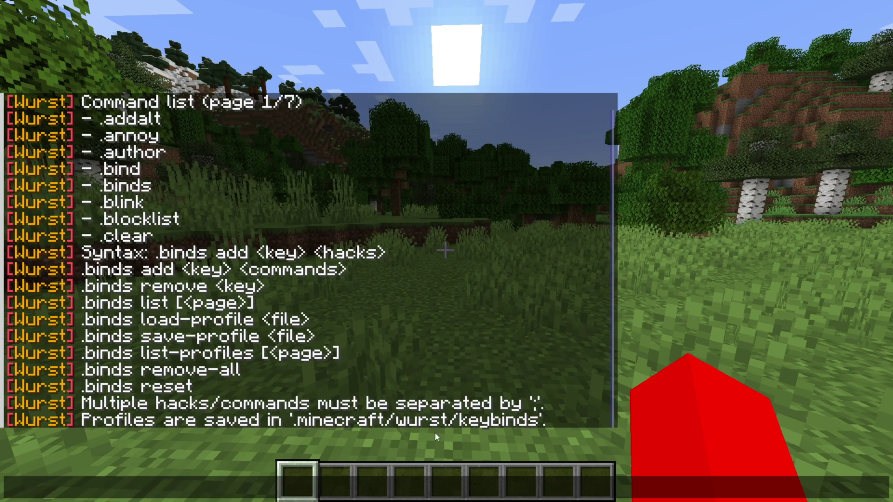
{"action": "key", "text": "Escape"}
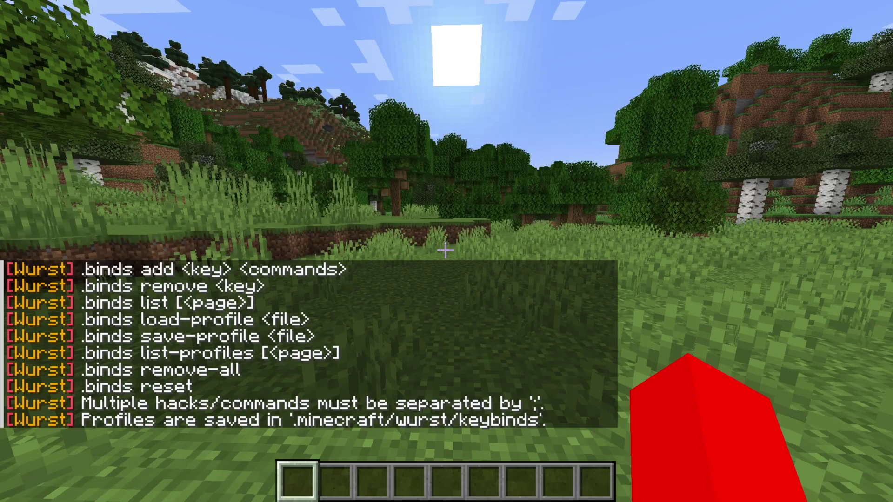
{"action": "key", "text": "Shift_R"}
{"action": "left_click_drag", "start_coordinate": [781, 142], "coordinate": [777, 339]}
{"action": "mouse_move", "coordinate": [623, 264]}
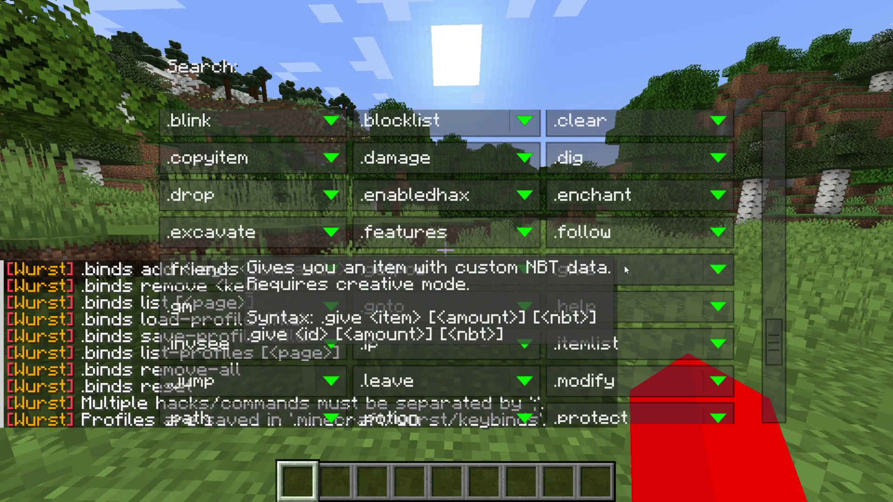
{"action": "key", "text": "Escape"}
{"action": "key", "text": "Escape"}
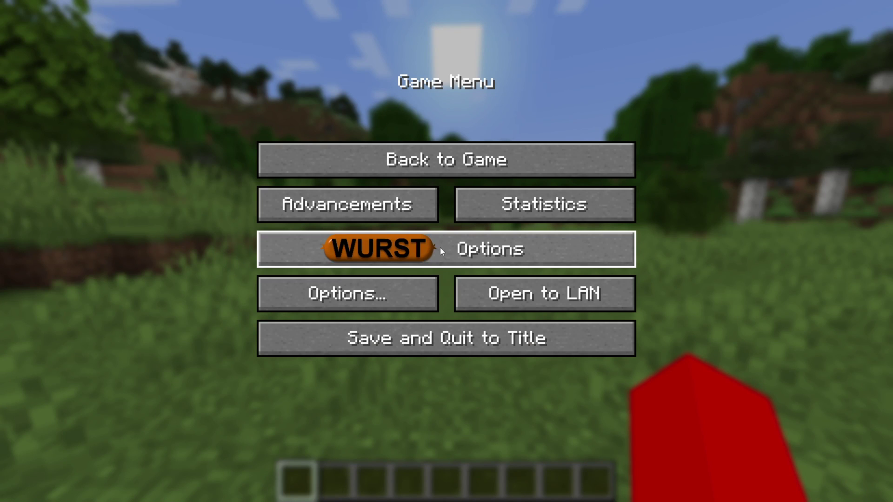
Review the Wurst Options settings, managers and links, then go Back to the Game Menu.
{"action": "left_click", "coordinate": [440, 248]}
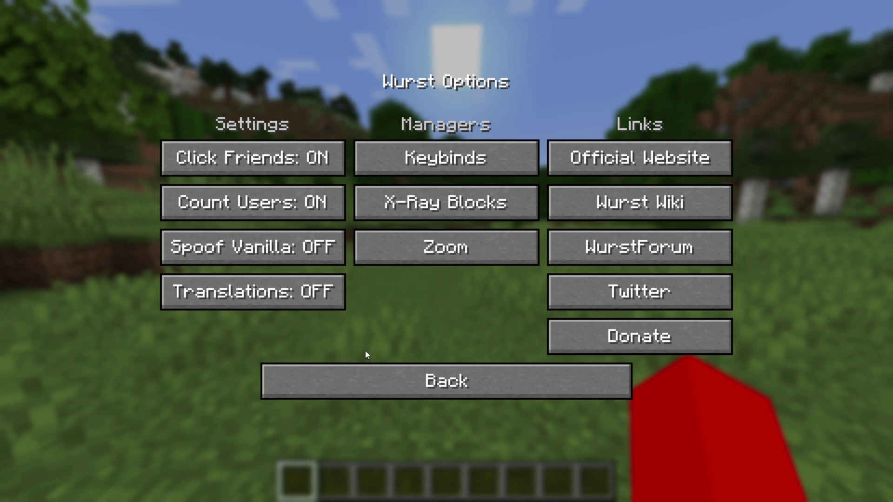
{"action": "left_click", "coordinate": [395, 380]}
Resume in F5 third-person view and walk the red player toward the hillside and forest.
{"action": "left_click", "coordinate": [511, 168]}
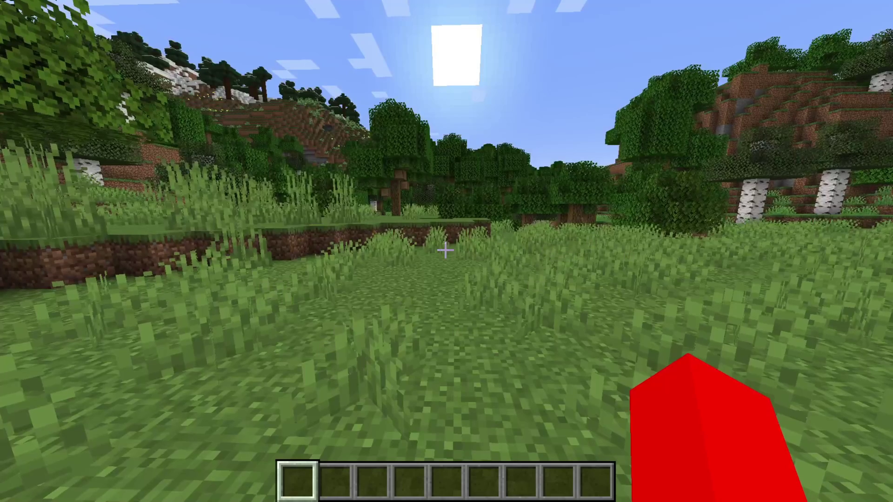
{"action": "key", "text": "F5"}
{"action": "key", "text": "F5"}
{"action": "key", "text": "w"}
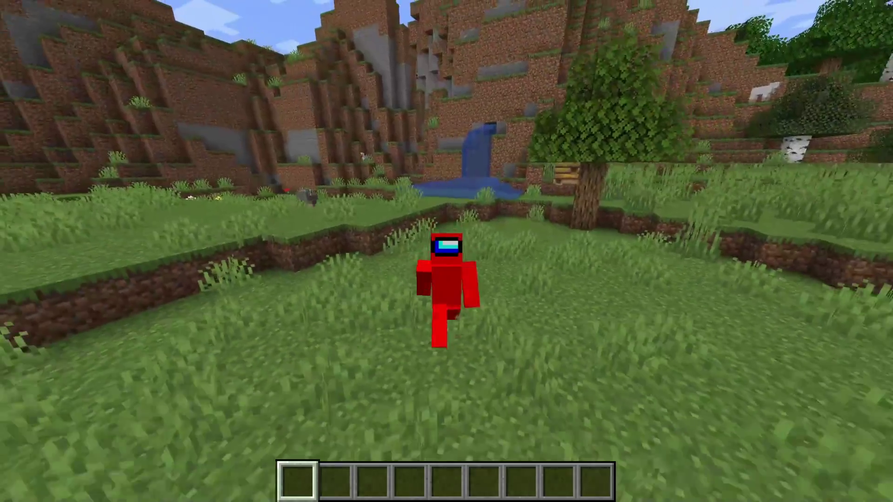
{"action": "key", "text": "w"}
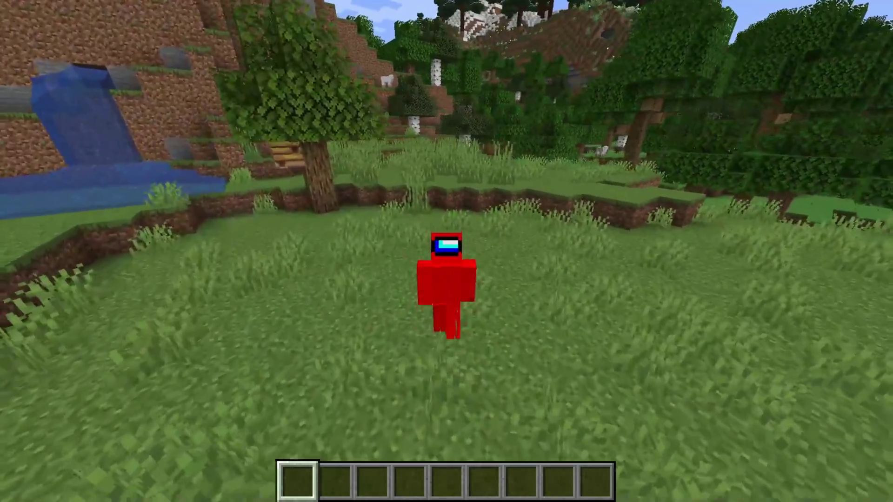
{"action": "key", "text": "w"}
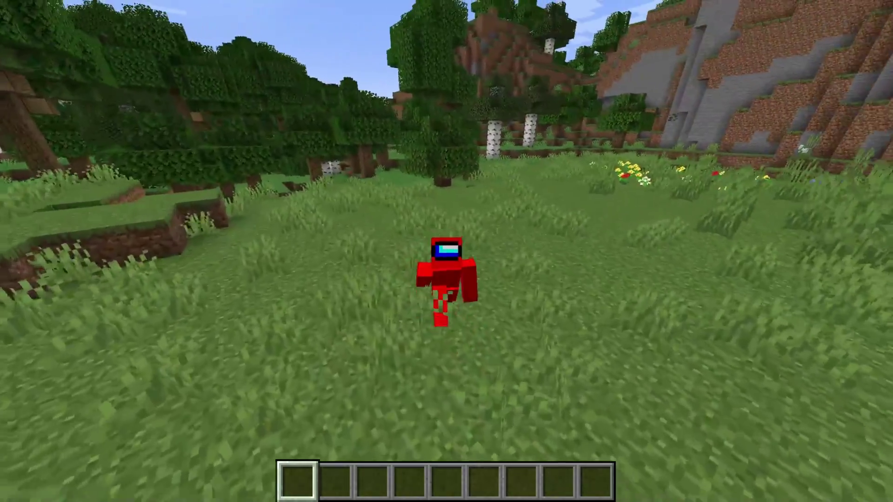
{"action": "key", "text": "w"}
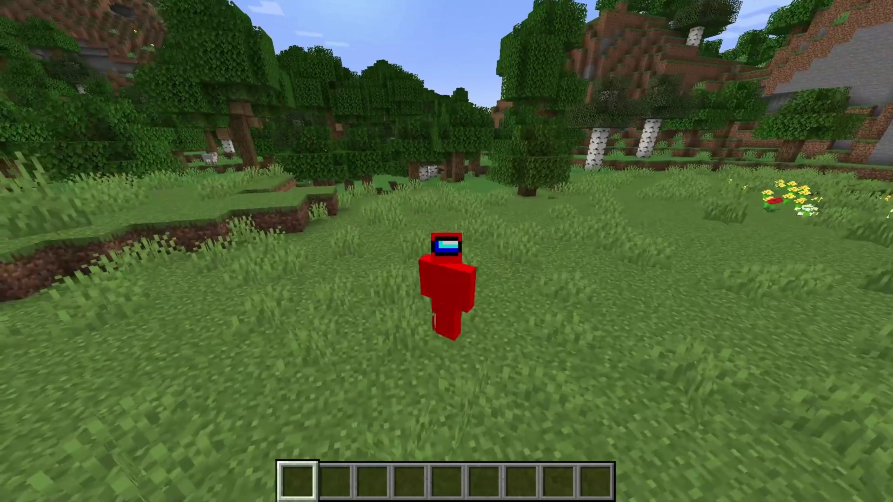
{"action": "key", "text": "w"}
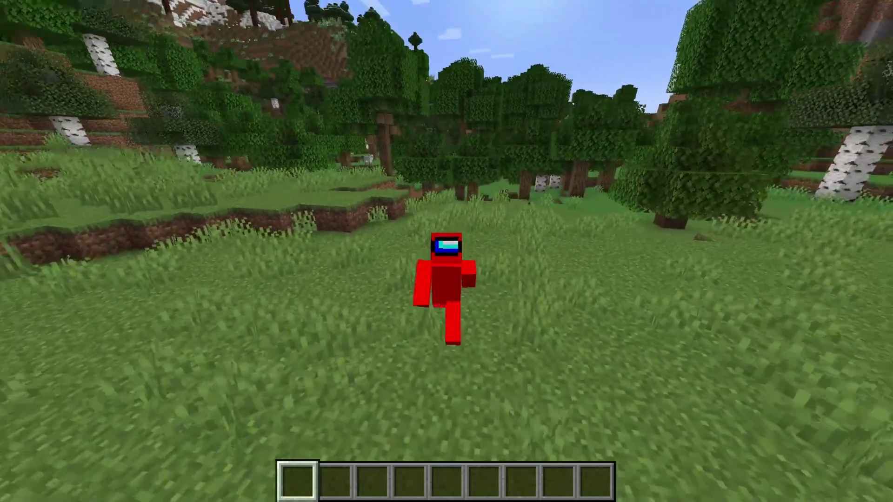
{"action": "key", "text": "w"}
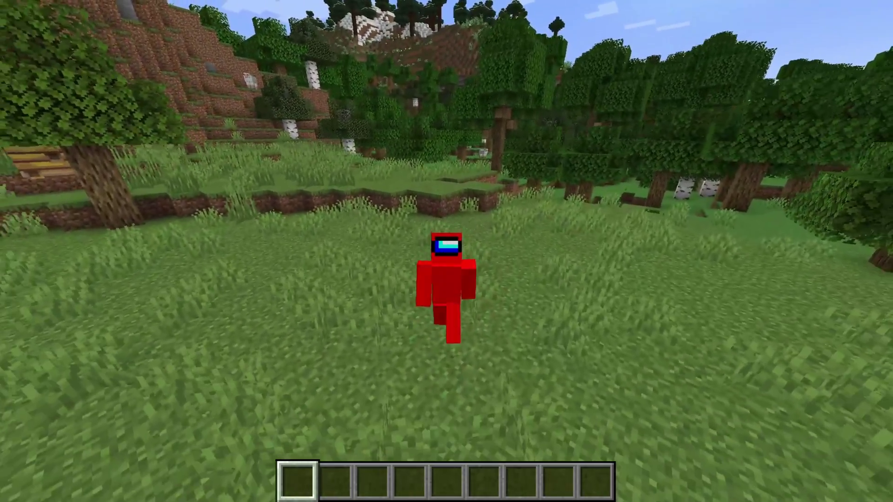